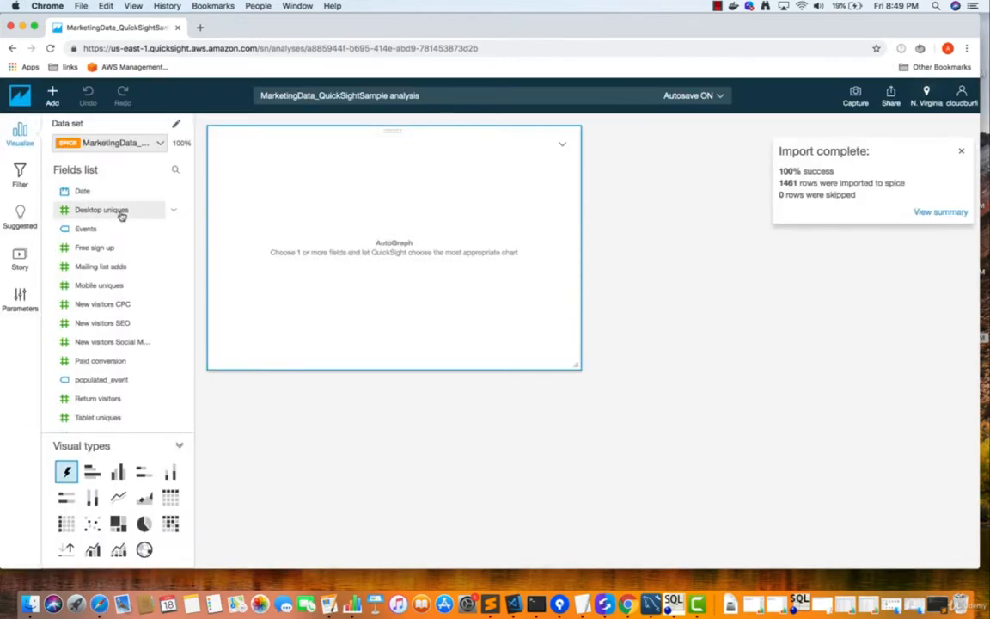
# Plot the Return visitors field by Date in the empty AutoGraph visual
pyautogui.scroll(-3, 122, 216)
pyautogui.scroll(3, 122, 216)
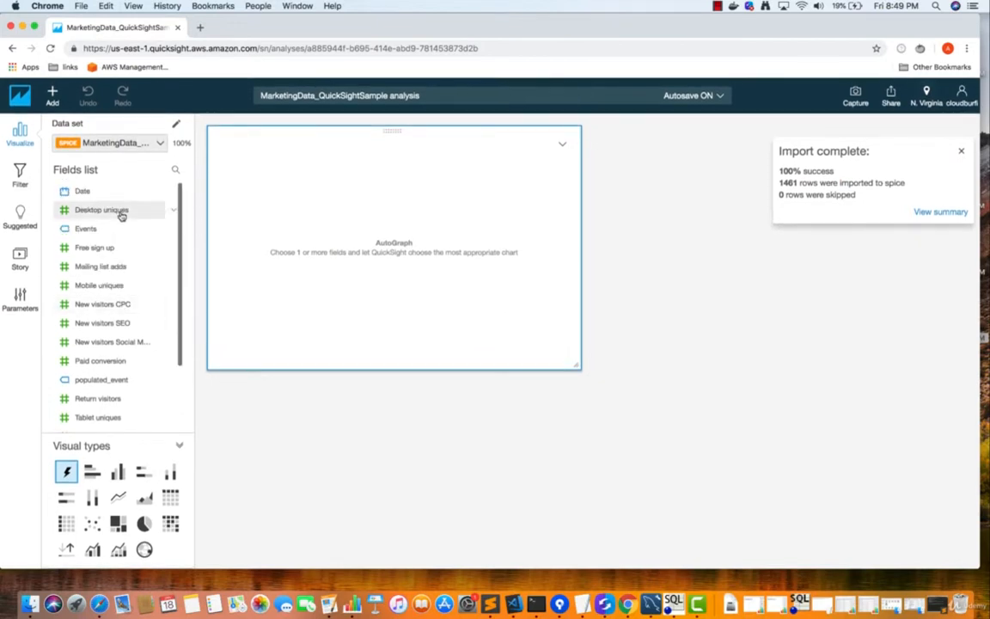
pyautogui.scroll(-3, 91, 346)
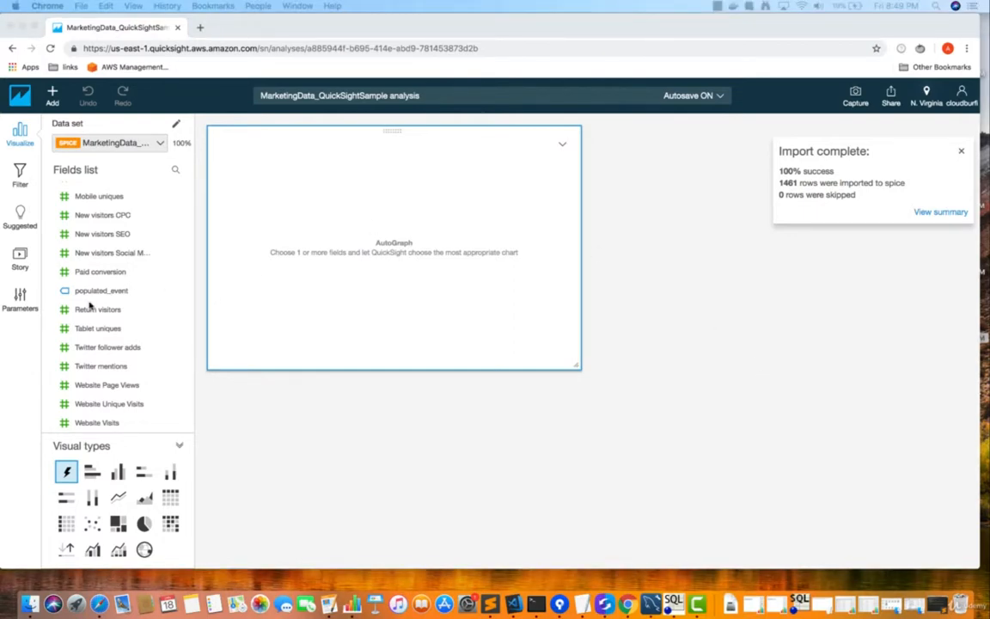
pyautogui.scroll(3, 91, 344)
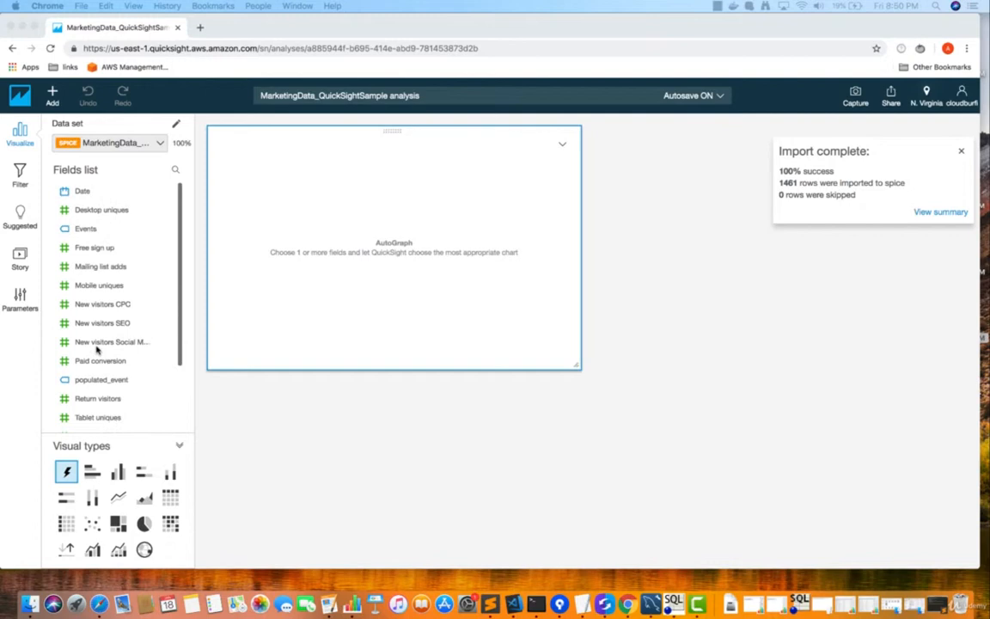
pyautogui.click(82, 192)
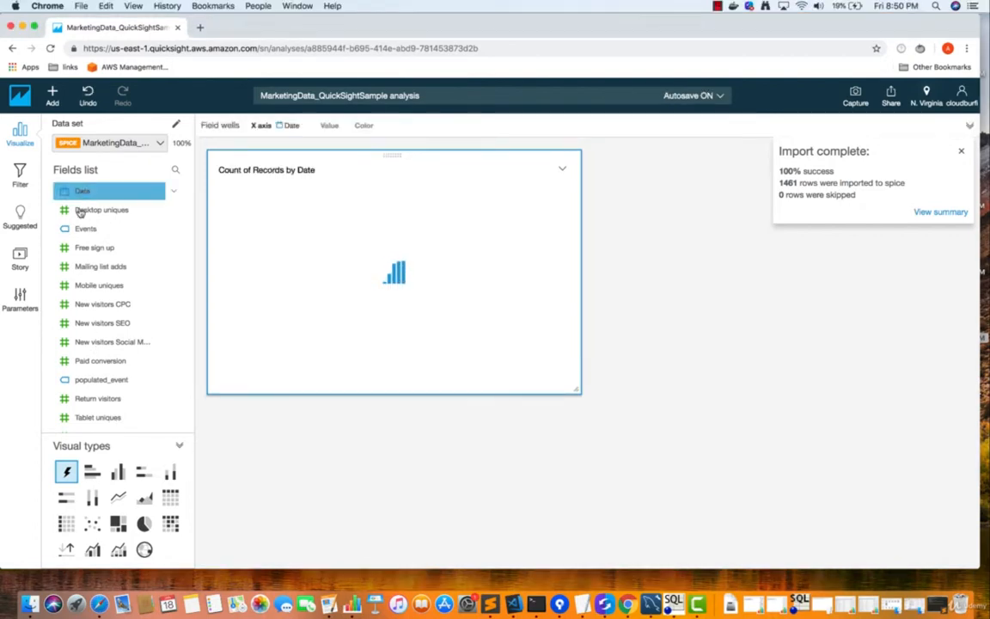
pyautogui.scroll(-1, 90, 287)
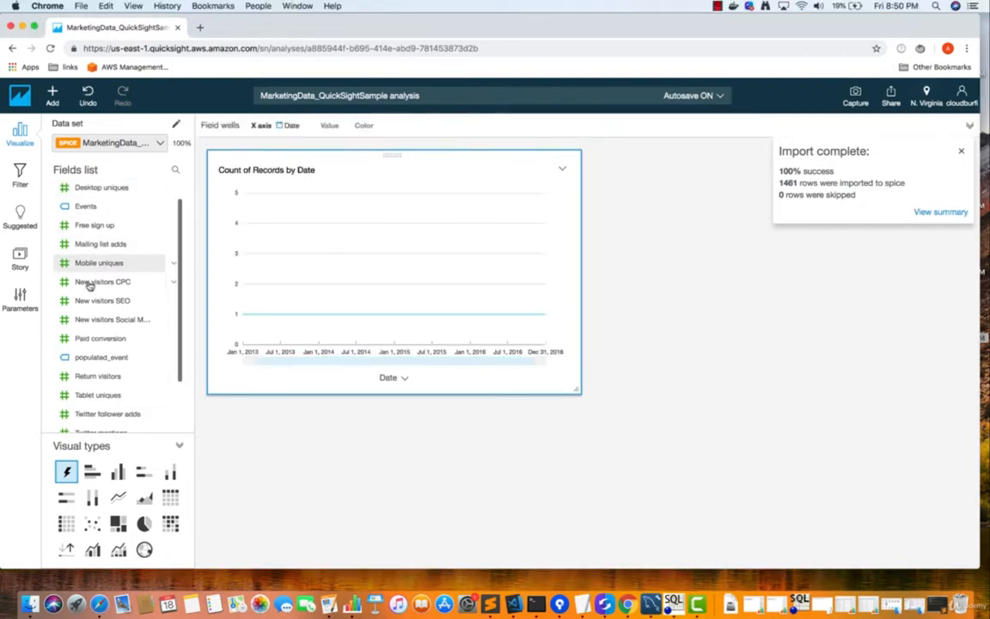
pyautogui.scroll(-4, 89, 287)
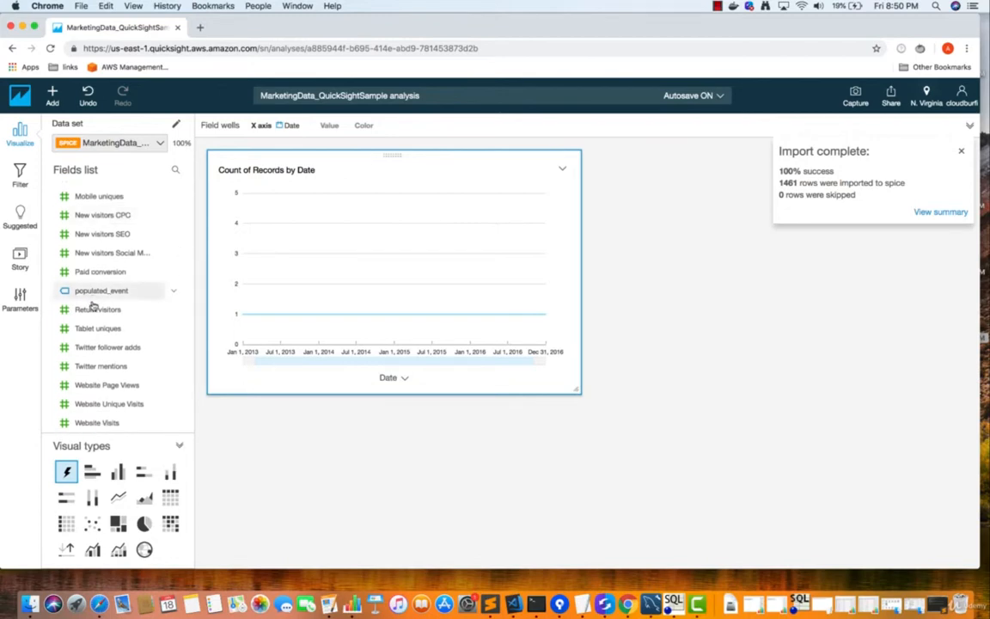
pyautogui.click(94, 308)
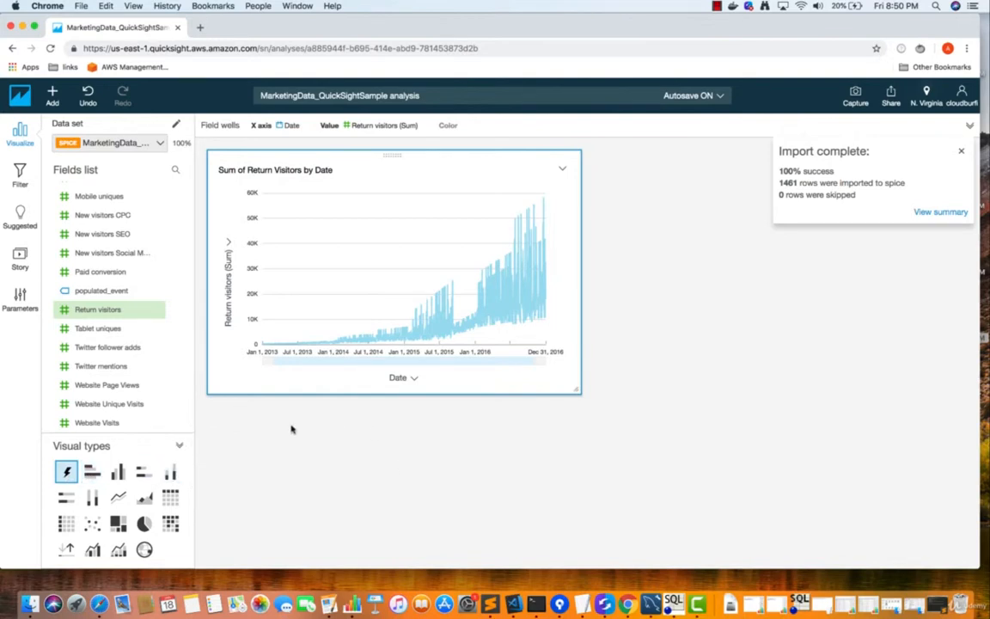
pyautogui.scroll(3, 119, 284)
pyautogui.scroll(-3, 115, 267)
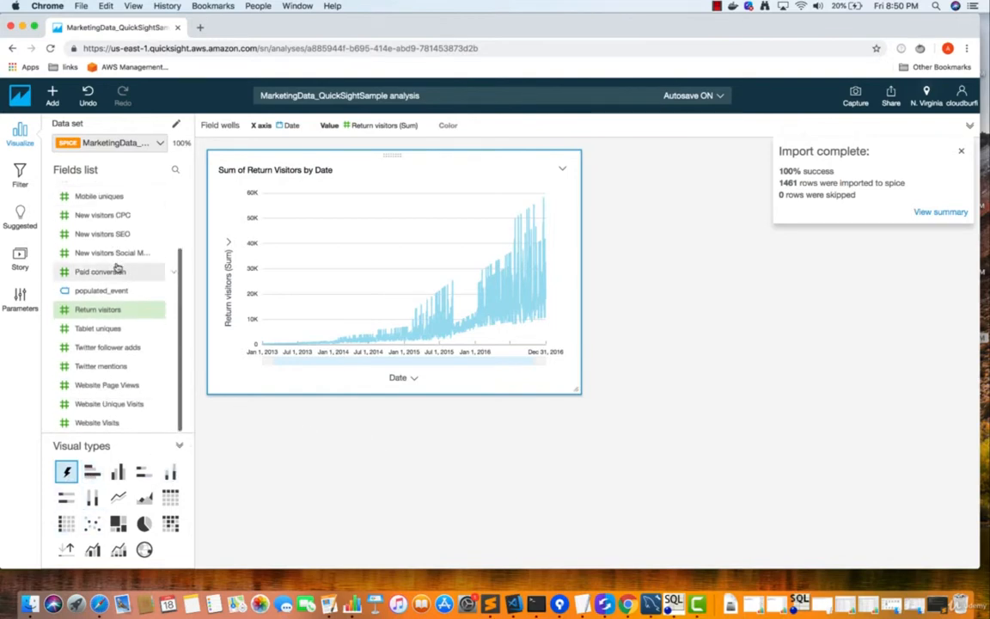
pyautogui.scroll(3, 115, 263)
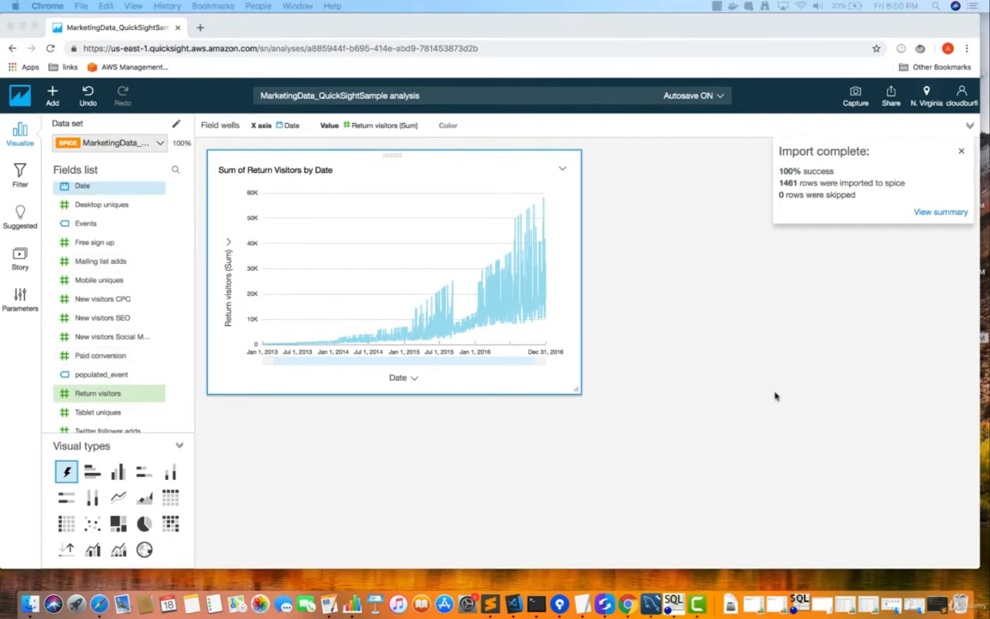
pyautogui.click(691, 367)
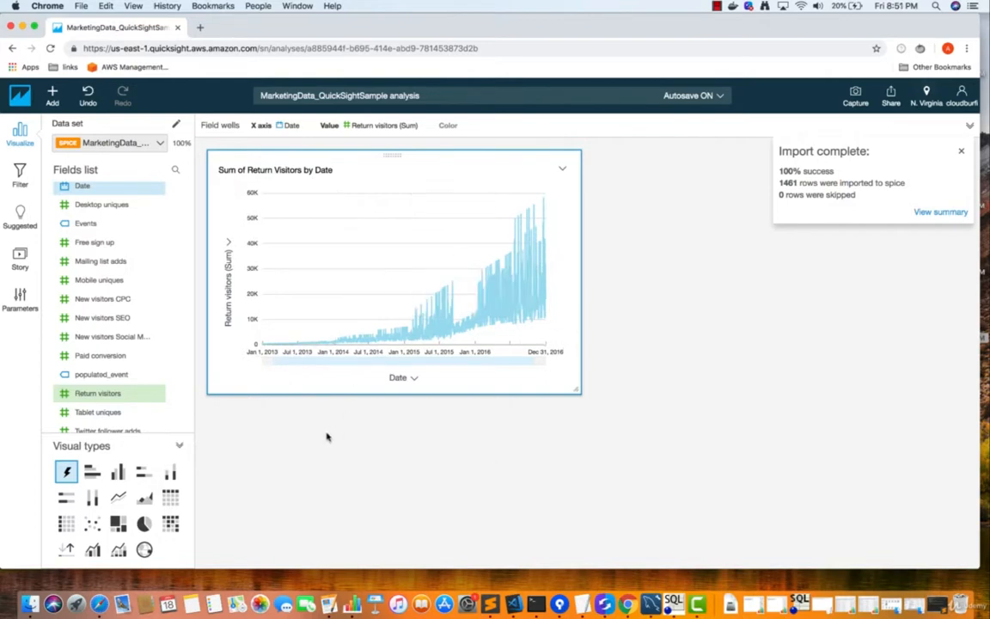
# Create a filter on the Date field for the return visitors chart and open its settings
pyautogui.click(19, 175)
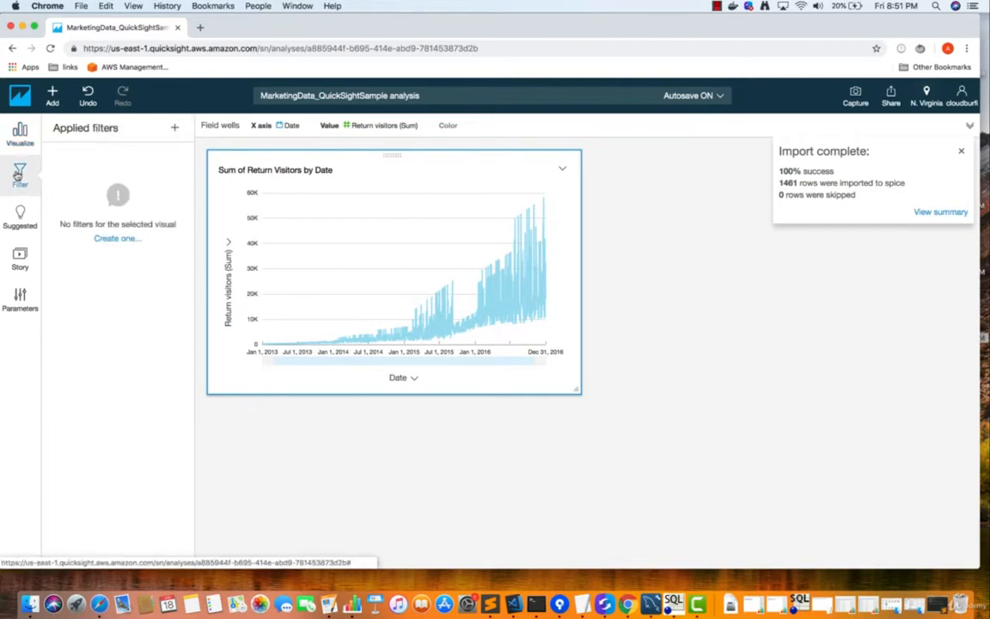
pyautogui.click(113, 240)
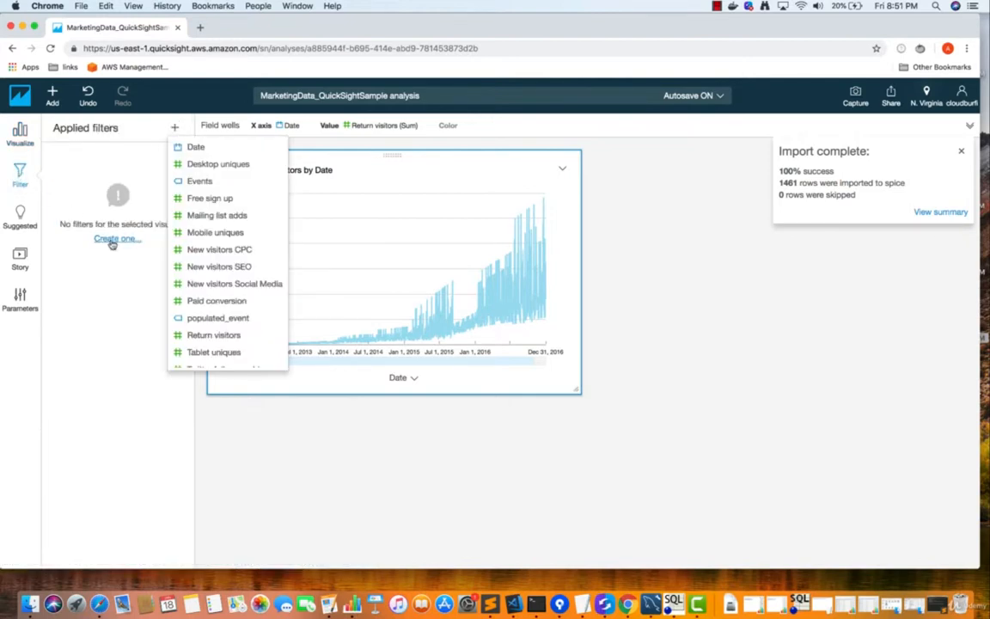
pyautogui.click(191, 147)
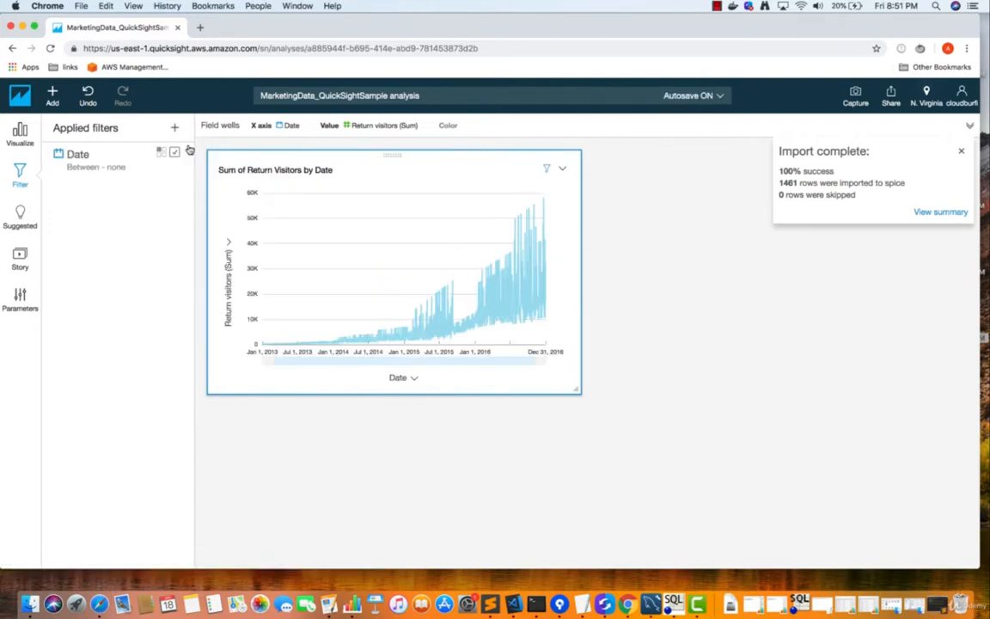
pyautogui.click(97, 167)
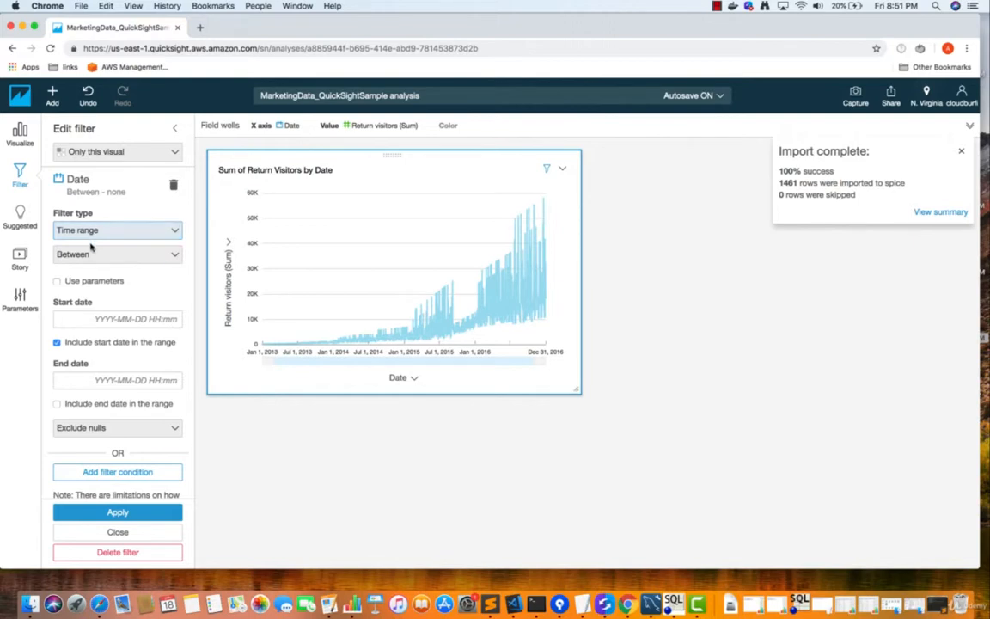
pyautogui.click(100, 319)
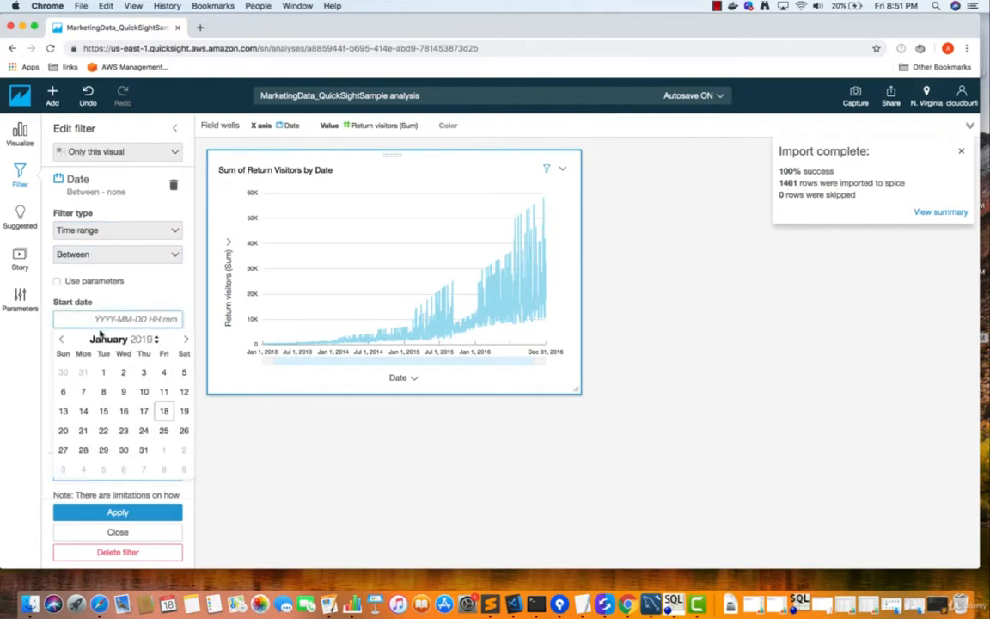
pyautogui.click(156, 343)
pyautogui.click(155, 342)
pyautogui.click(156, 342)
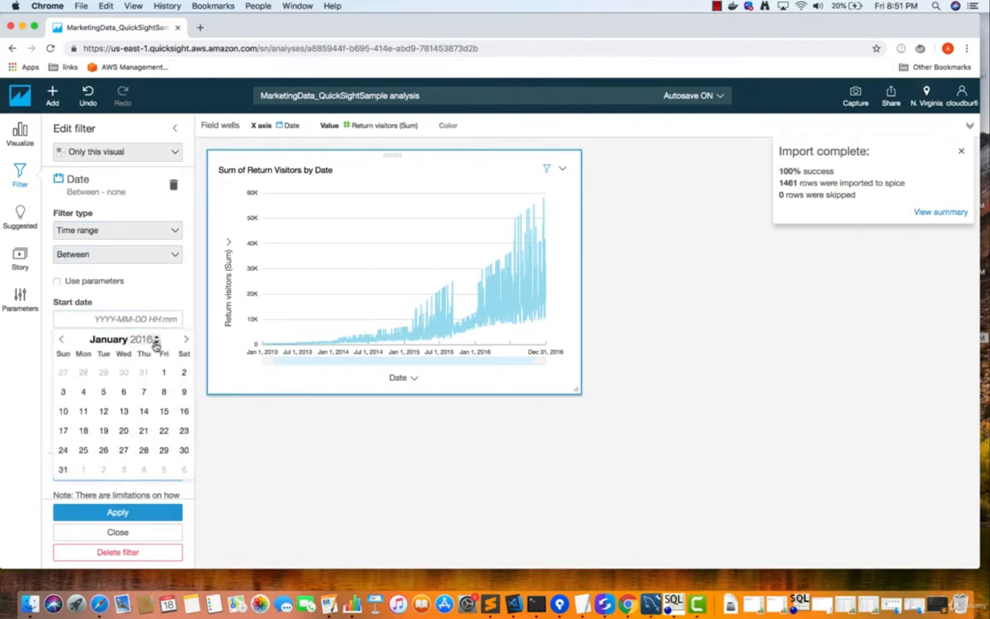
pyautogui.click(155, 342)
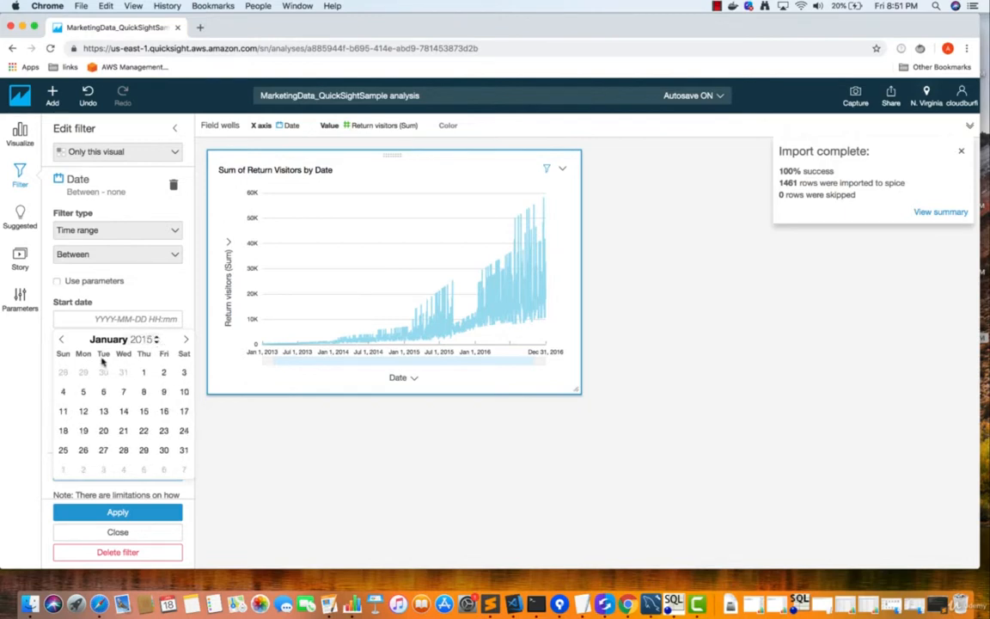
pyautogui.click(142, 372)
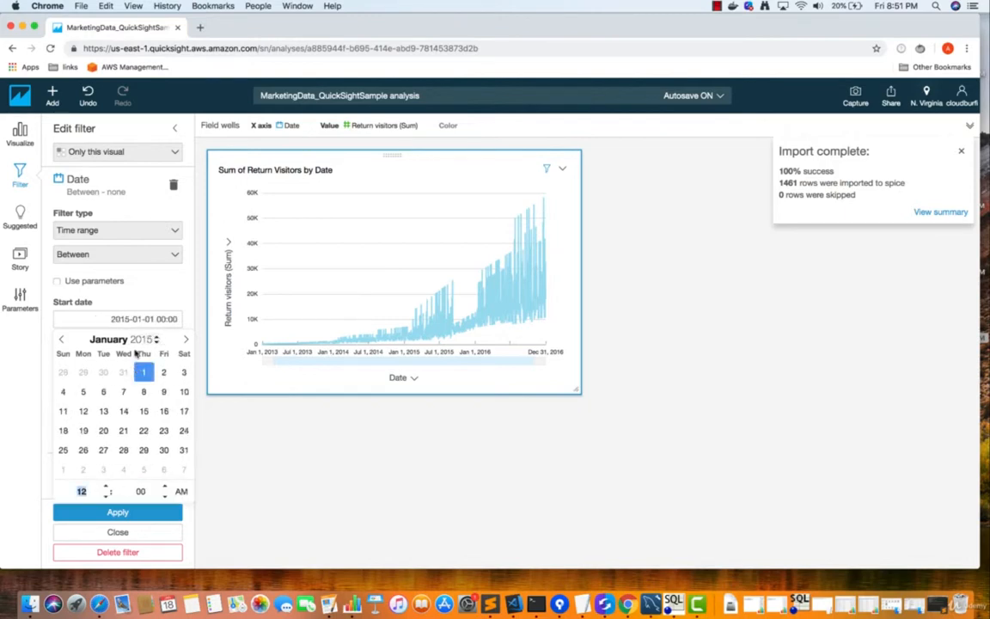
pyautogui.click(124, 263)
pyautogui.click(115, 379)
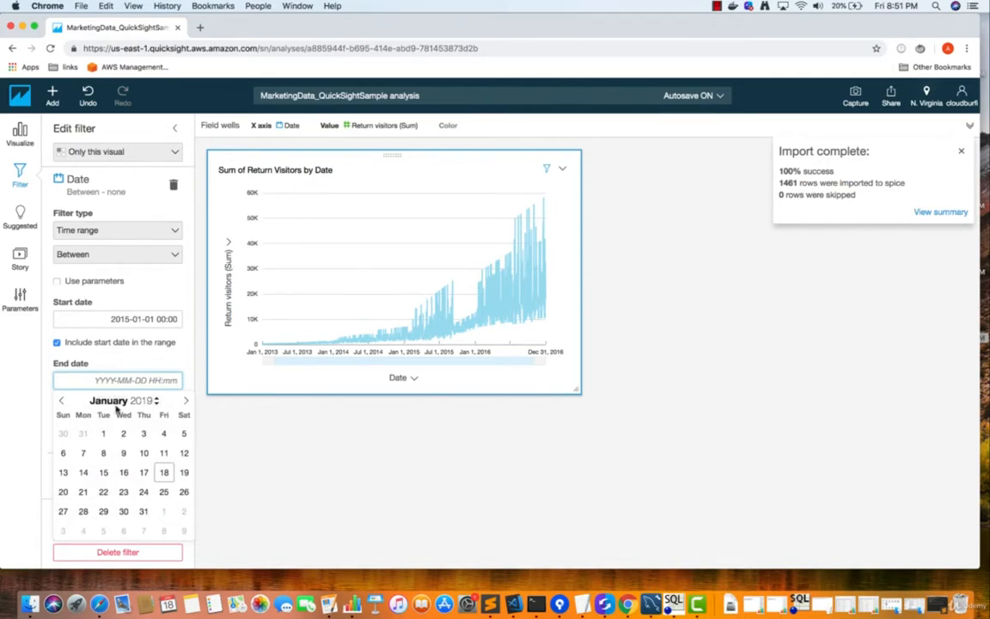
pyautogui.click(156, 404)
pyautogui.click(156, 404)
pyautogui.click(157, 404)
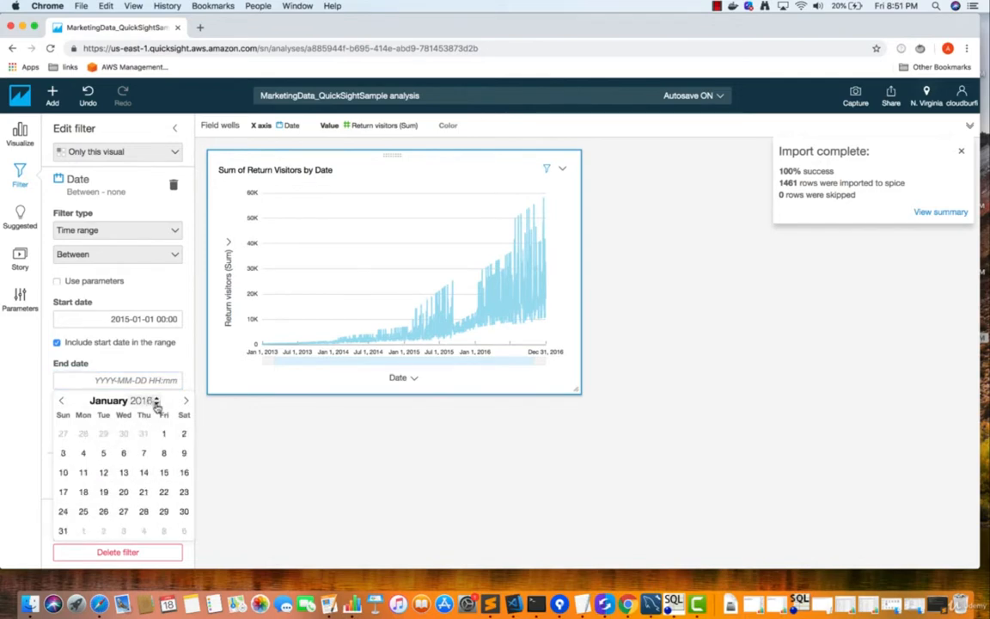
pyautogui.click(156, 404)
pyautogui.click(184, 512)
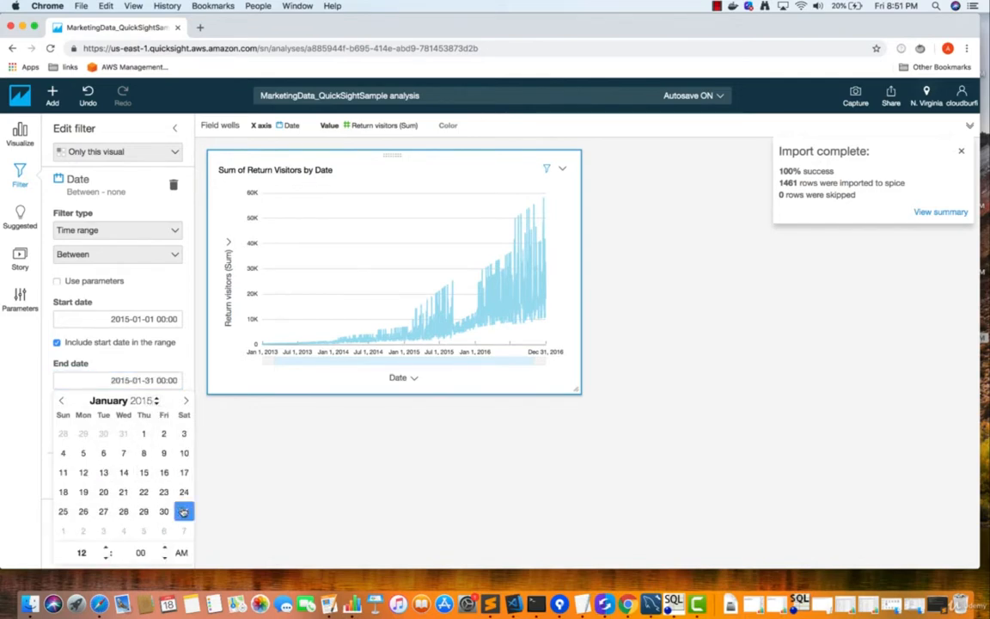
pyautogui.click(267, 495)
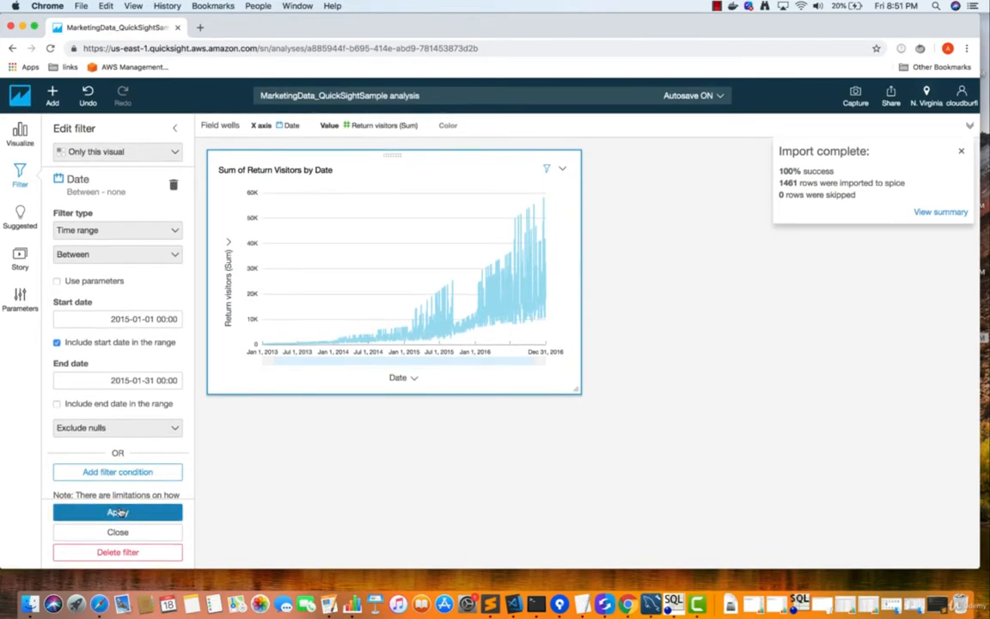
pyautogui.click(118, 512)
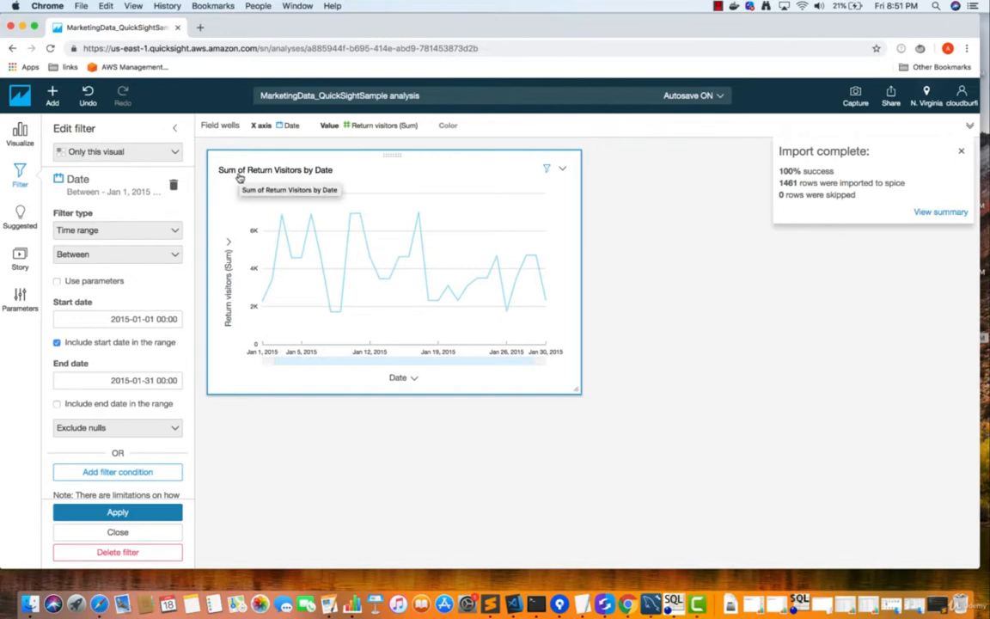
pyautogui.click(175, 128)
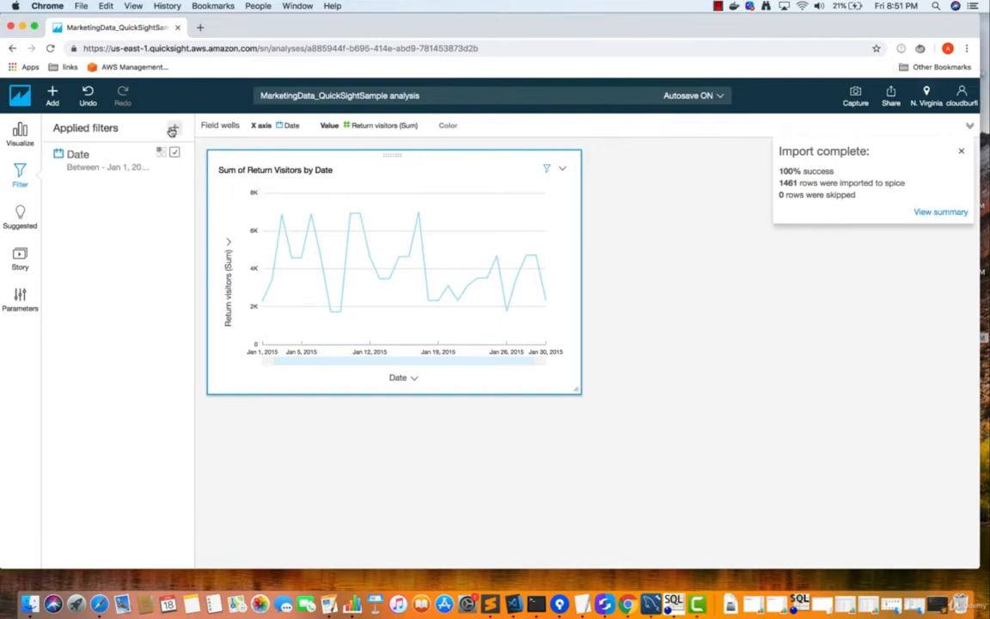
# Review the fields list, the applied Date filter and the daily values in the return visitors chart
pyautogui.click(20, 133)
pyautogui.scroll(-2, 103, 284)
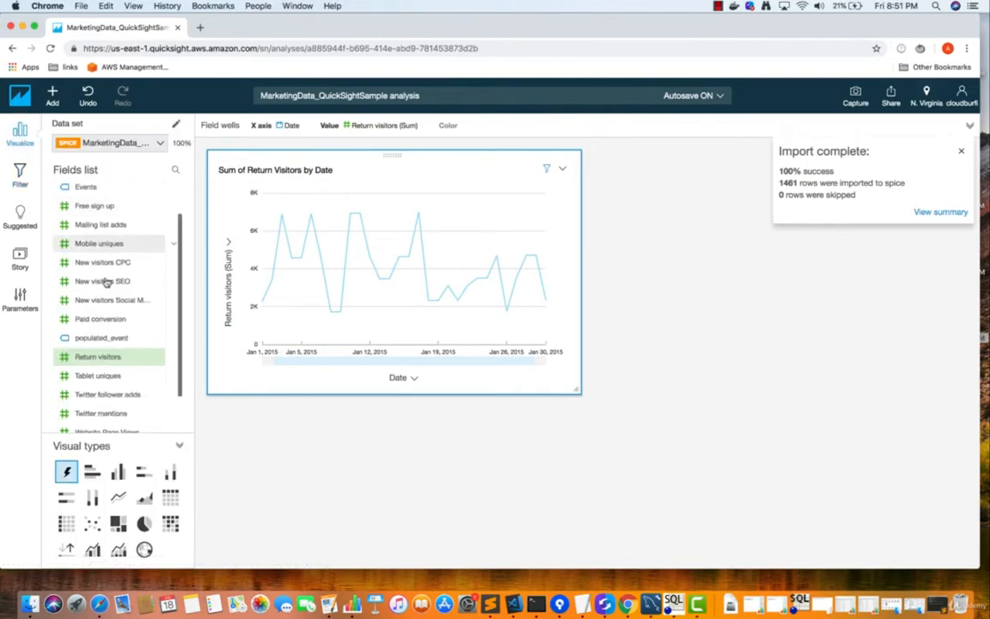
pyautogui.scroll(-2, 106, 281)
pyautogui.scroll(4, 111, 279)
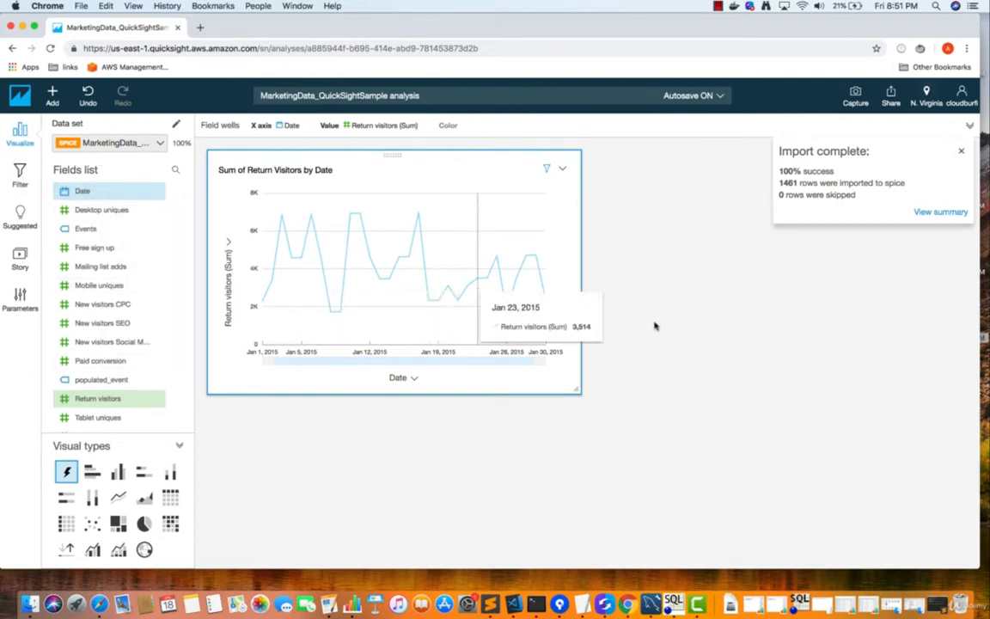
pyautogui.click(15, 186)
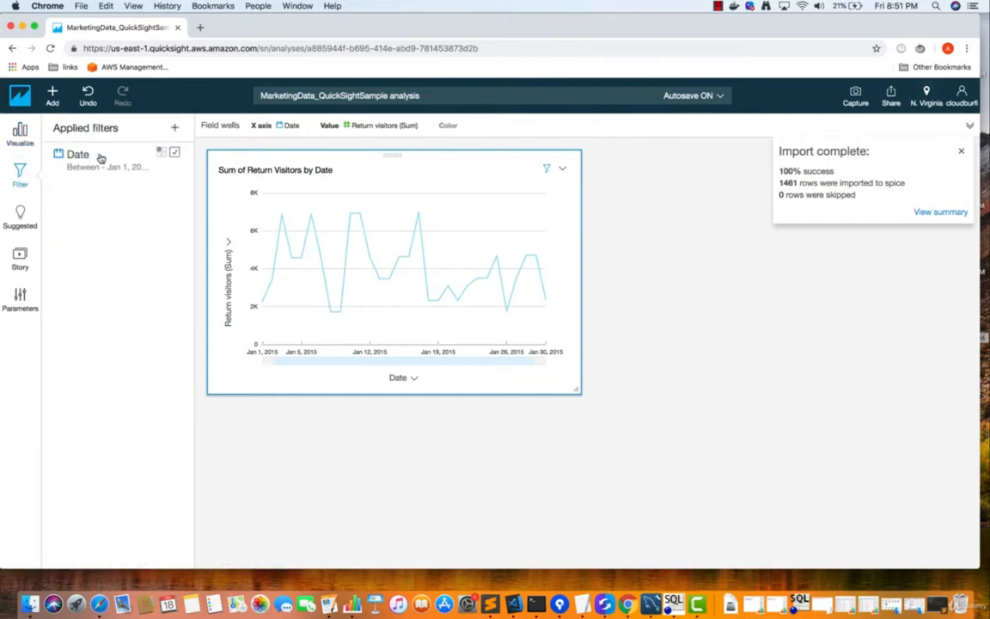
pyautogui.click(20, 136)
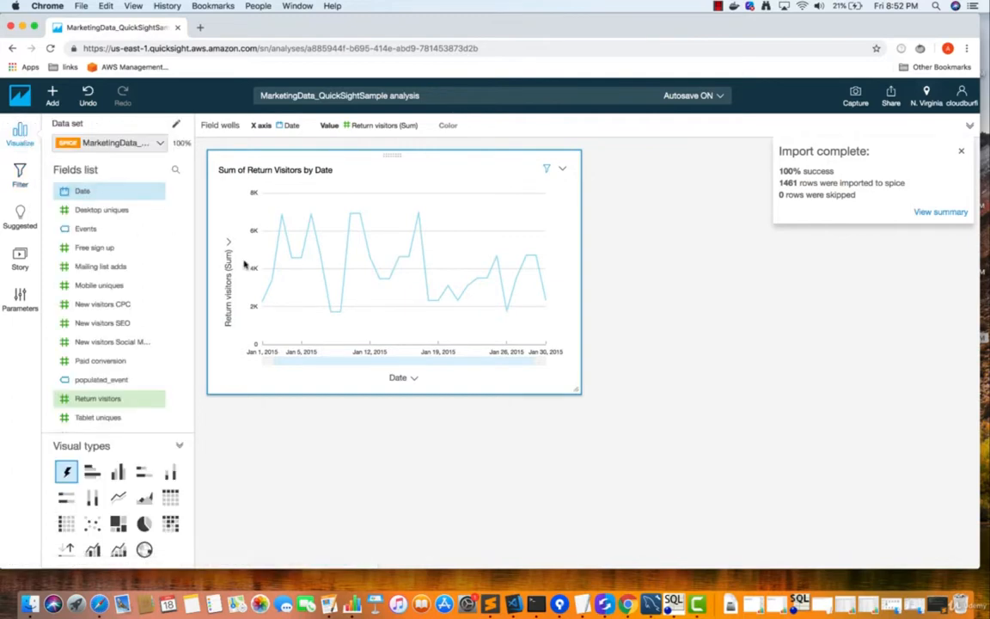
pyautogui.moveTo(261, 303)
pyautogui.moveTo(301, 259)
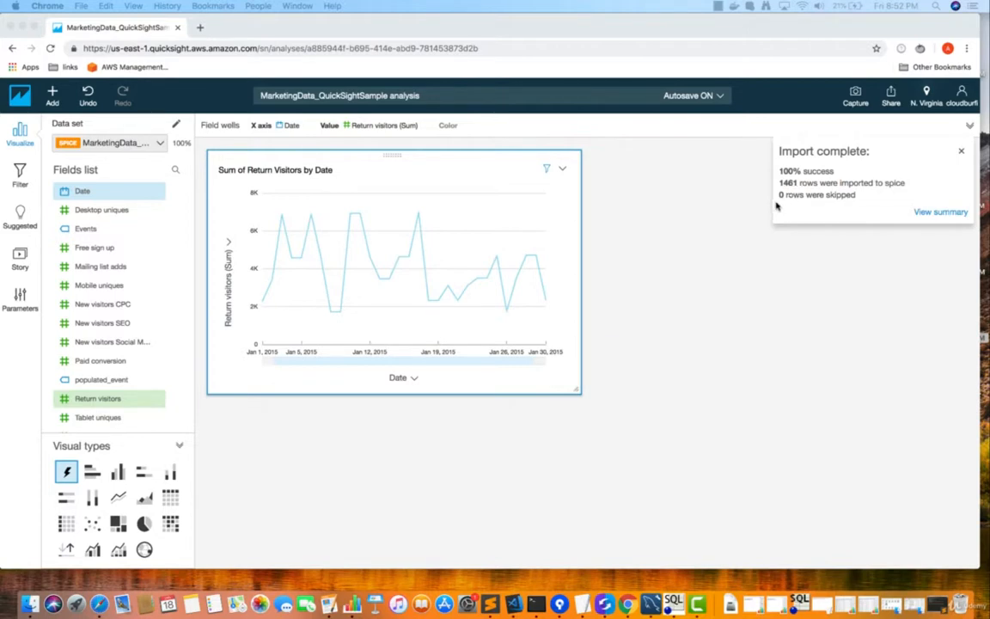
# Dismiss the import notification and add a second visual of the scatter plot type
pyautogui.click(963, 152)
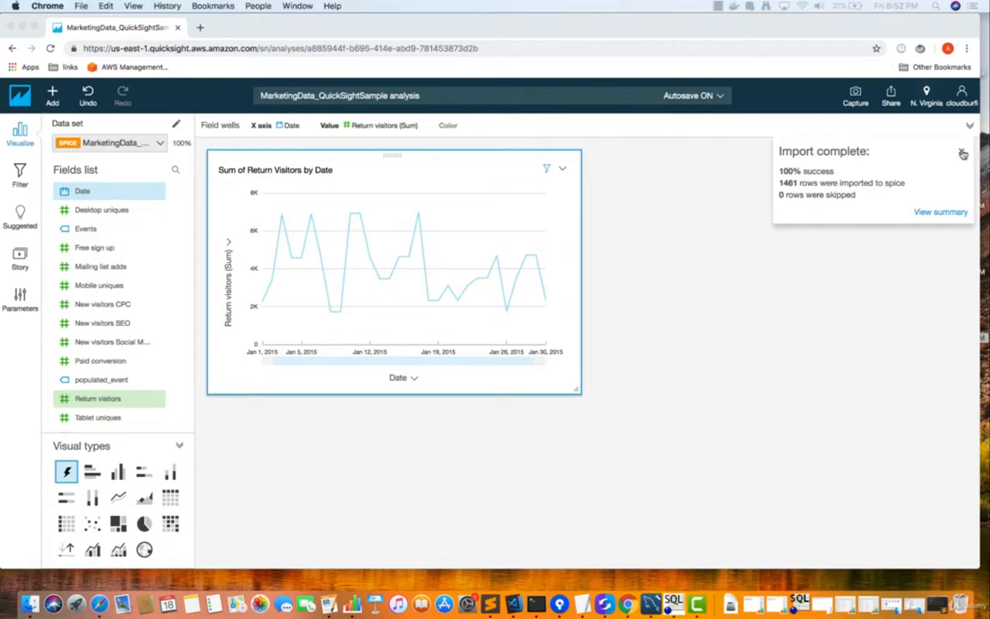
pyautogui.click(963, 153)
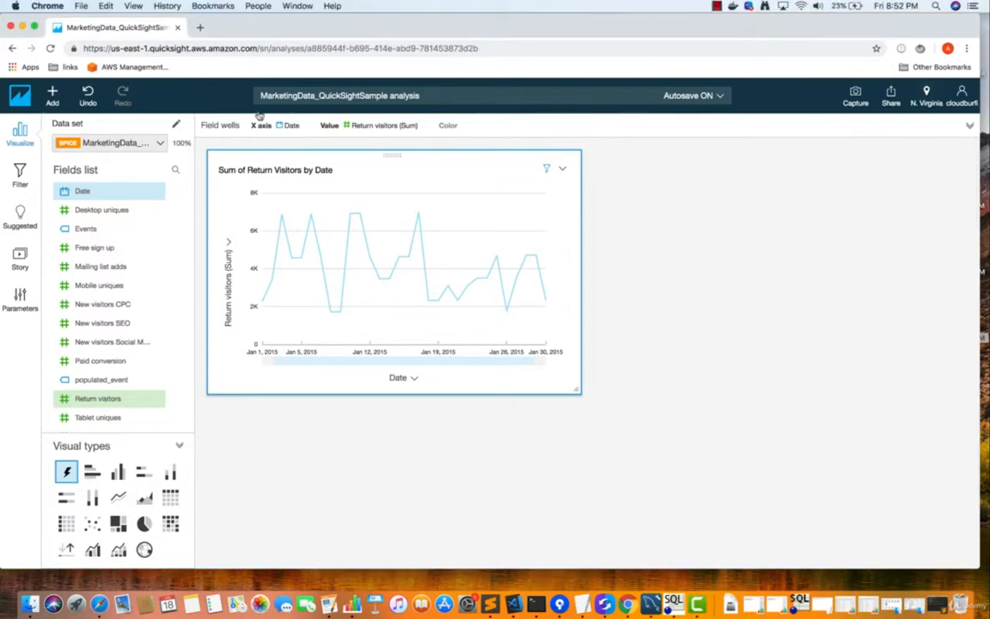
pyautogui.click(49, 98)
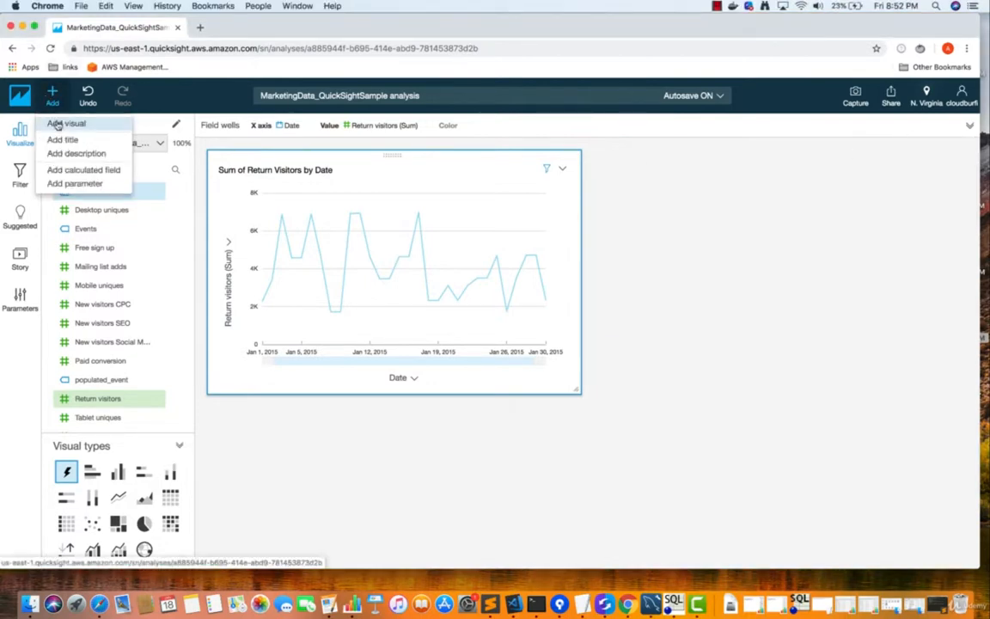
pyautogui.click(57, 126)
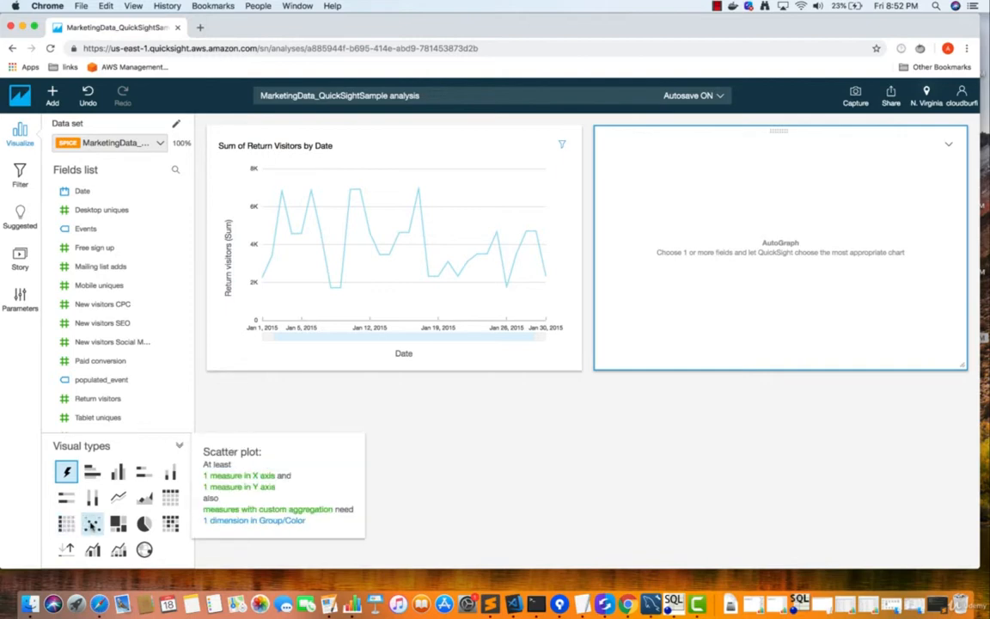
pyautogui.click(92, 523)
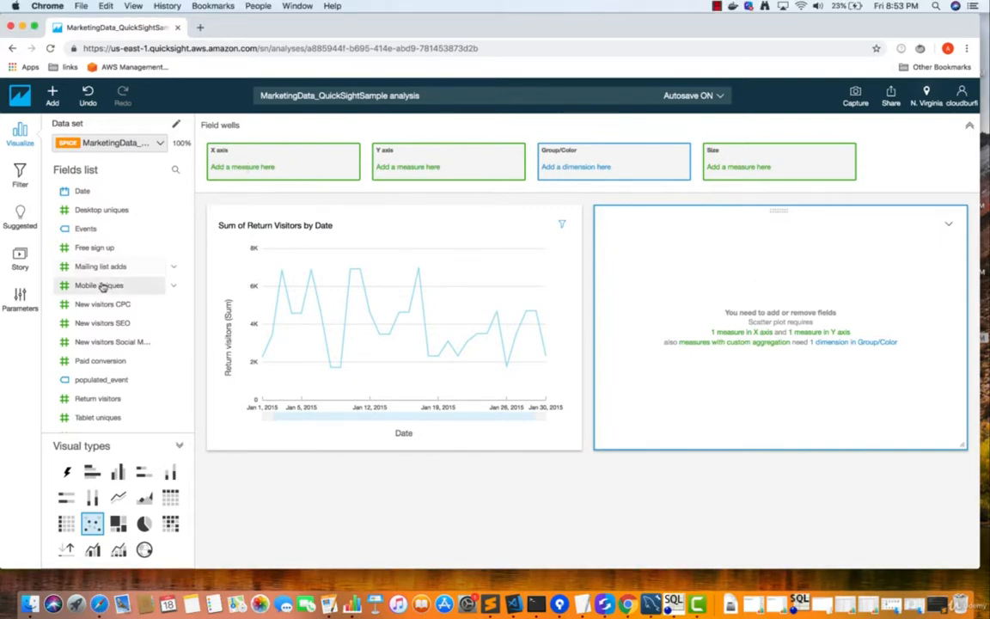
# Assign Desktop uniques to the scatter plot's X axis and Mobile uniques to its Y axis
pyautogui.scroll(-1, 102, 287)
pyautogui.scroll(-2, 100, 287)
pyautogui.scroll(3, 96, 249)
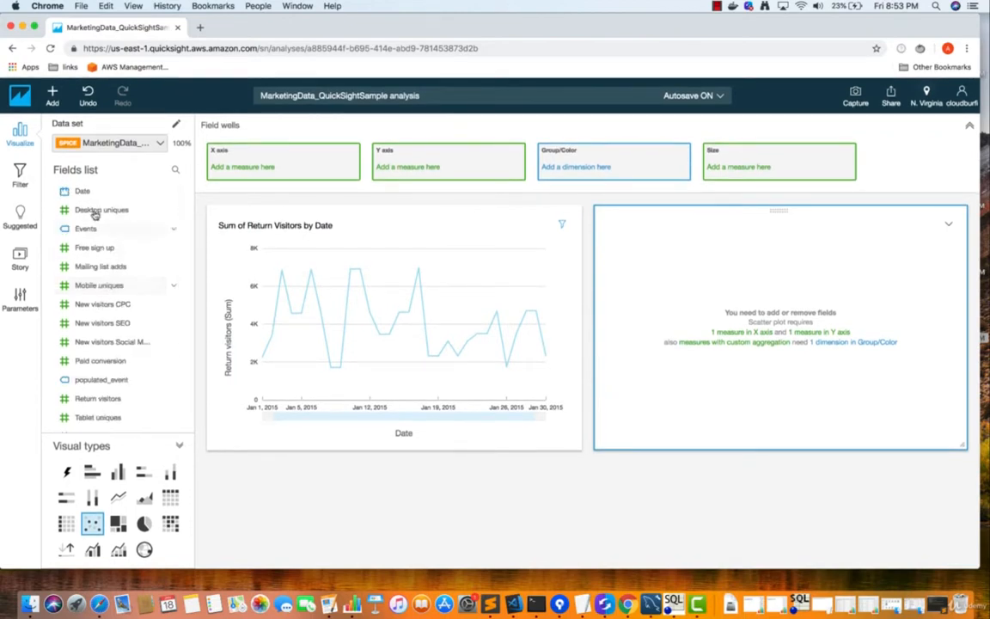
pyautogui.click(95, 212)
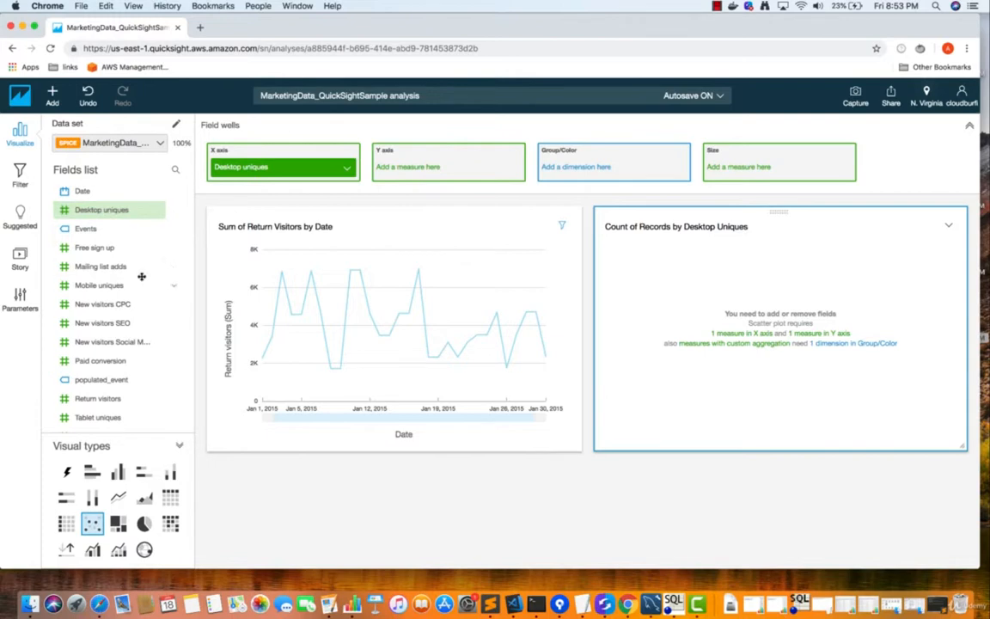
pyautogui.scroll(-1, 120, 279)
pyautogui.click(111, 275)
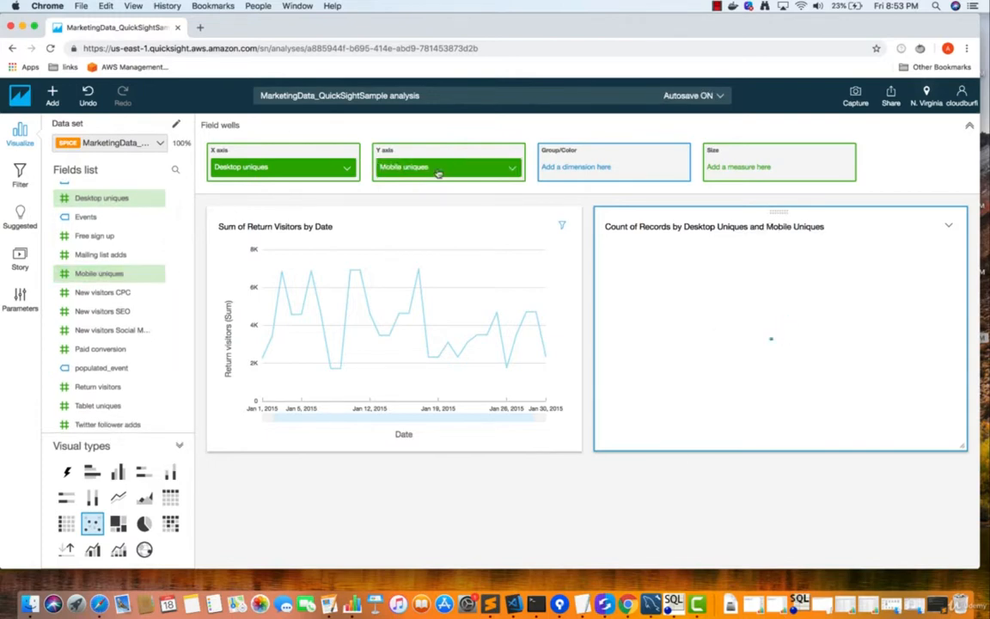
pyautogui.click(346, 168)
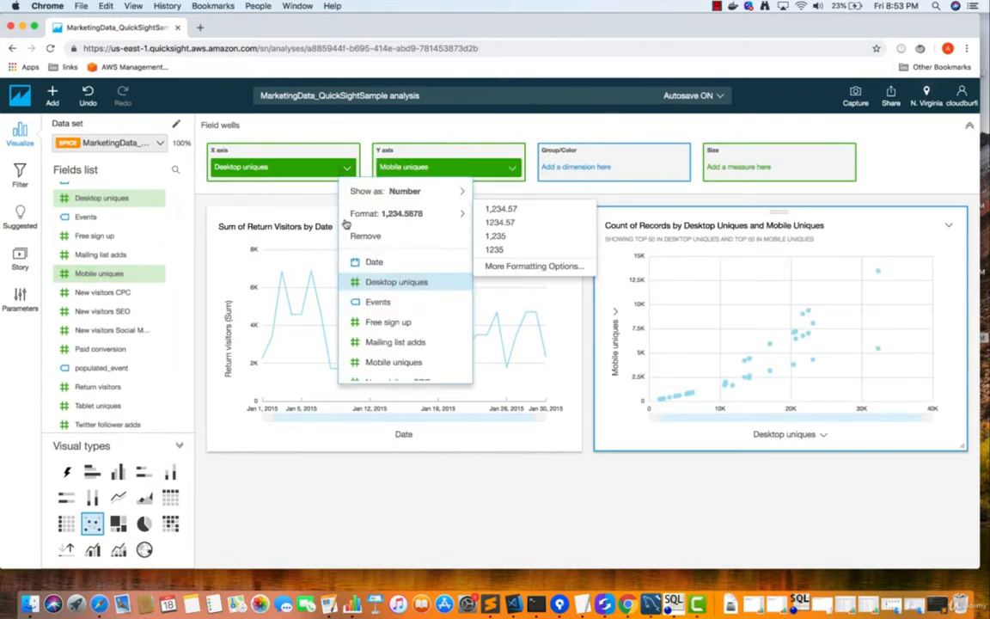
pyautogui.click(302, 145)
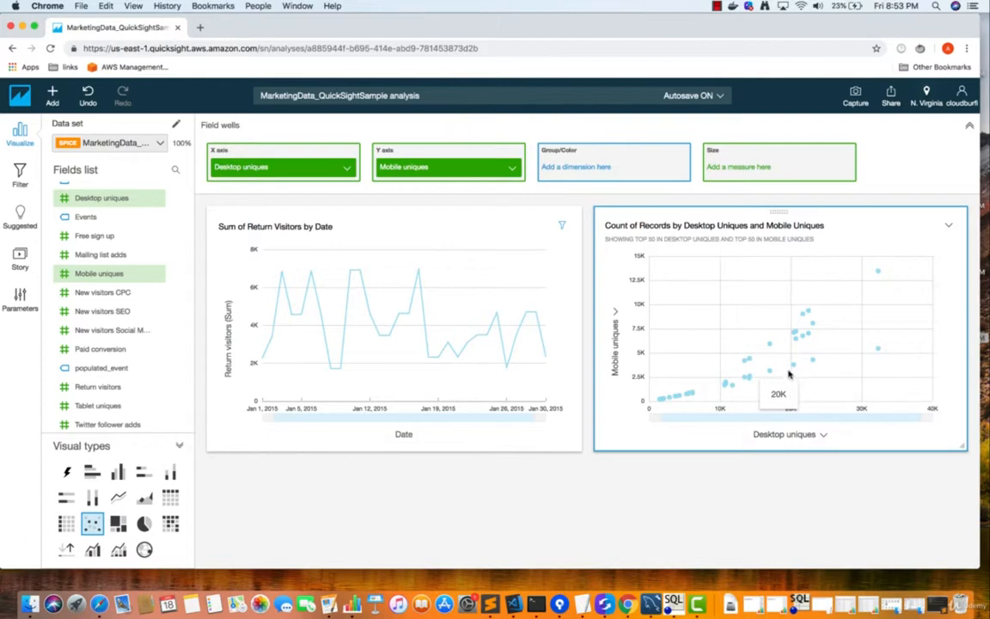
# Group and color the scatter plot's points by Date, then look through the date legend
pyautogui.moveTo(685, 397)
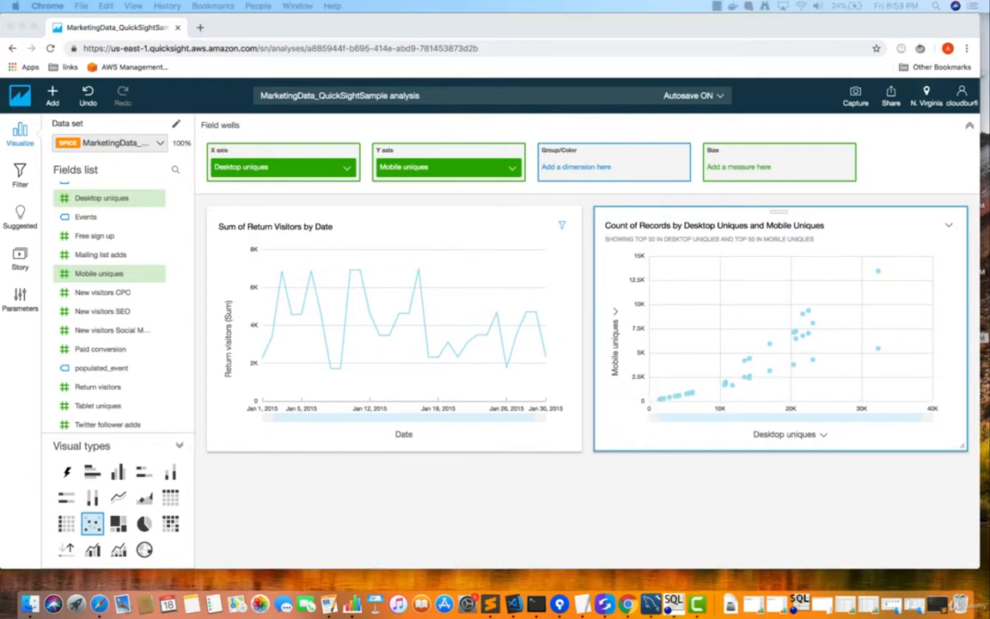
pyautogui.click(579, 166)
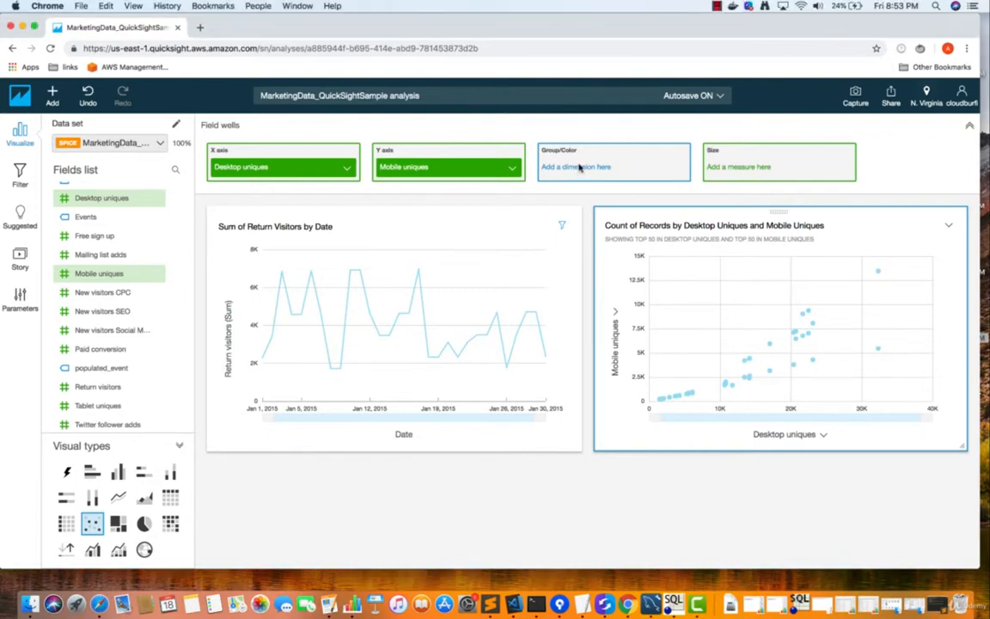
pyautogui.scroll(-3, 91, 294)
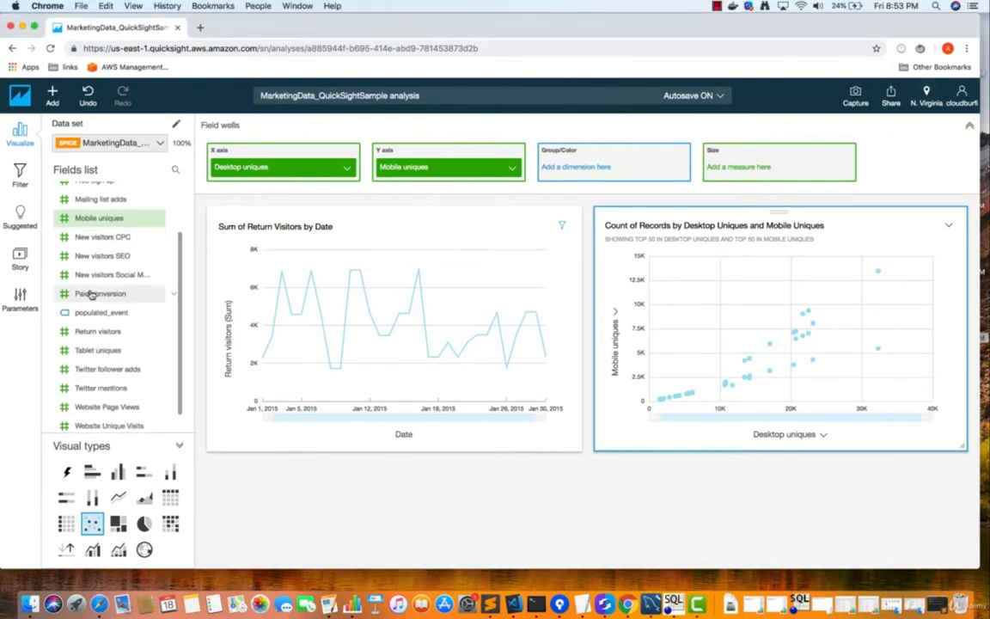
pyautogui.scroll(4, 91, 290)
pyautogui.click(81, 191)
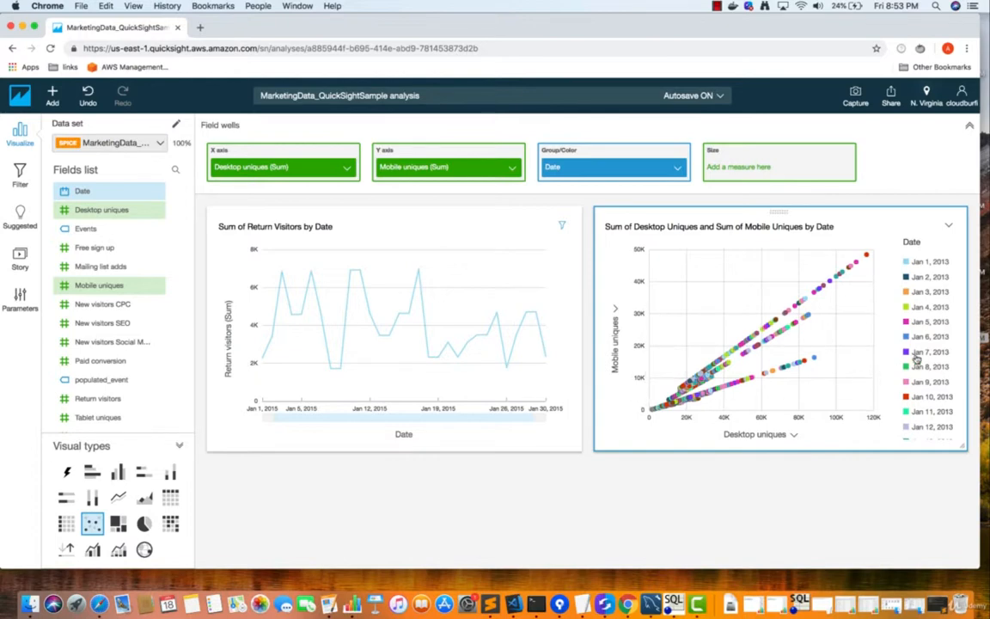
pyautogui.scroll(-15, 917, 357)
pyautogui.scroll(-20, 917, 357)
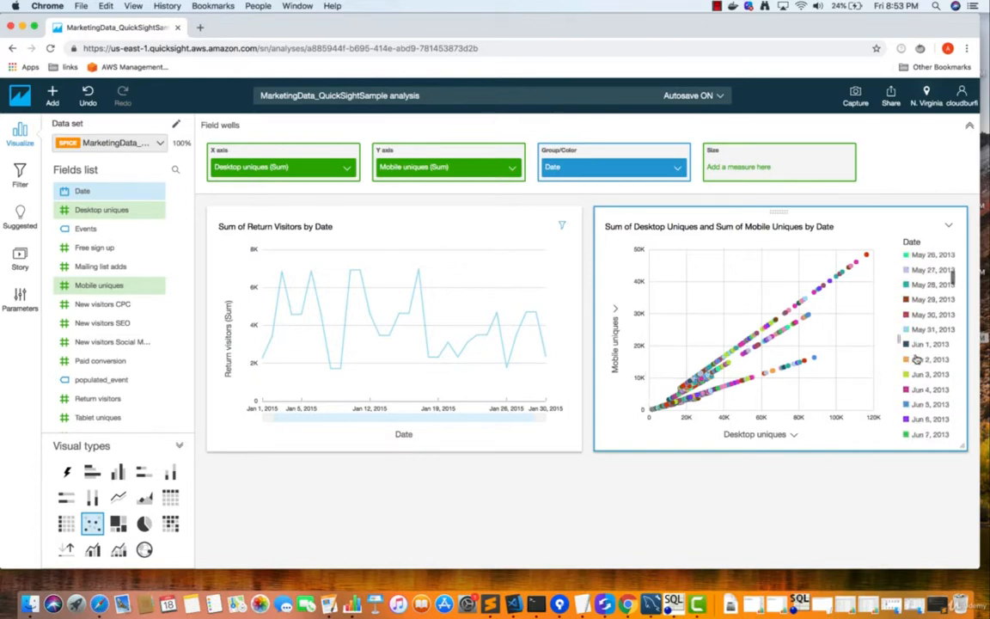
pyautogui.scroll(20, 917, 359)
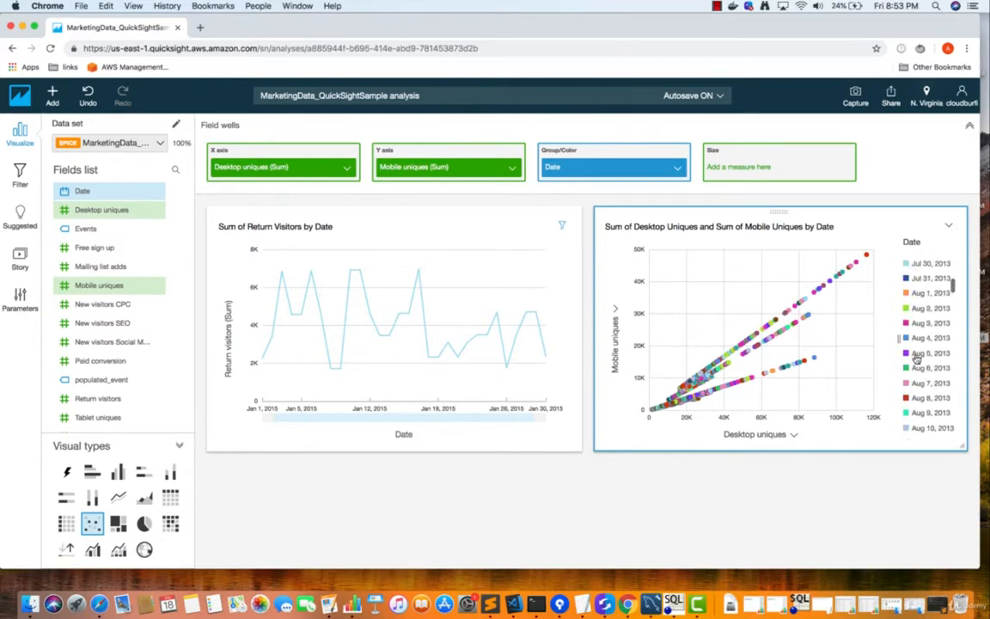
pyautogui.scroll(2, 917, 359)
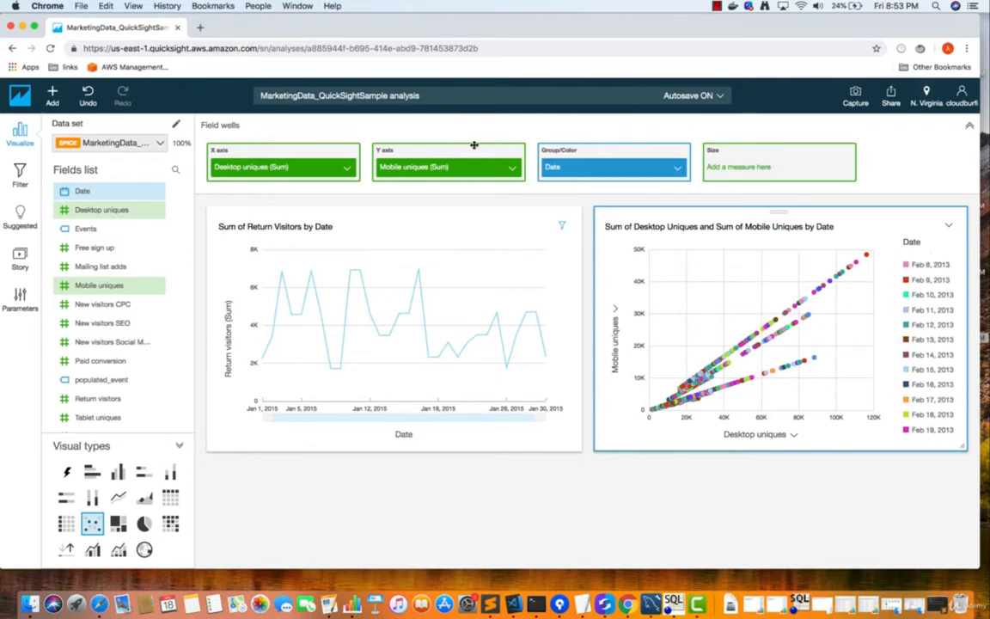
# Create a filter on the Date field for the scatter plot and open its settings
pyautogui.click(20, 172)
pyautogui.click(115, 239)
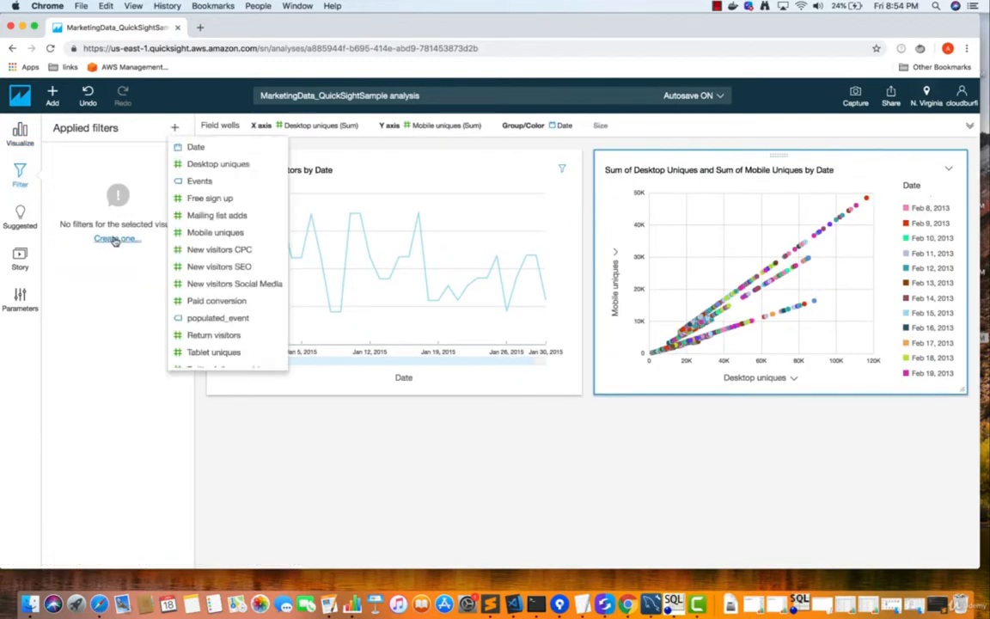
pyautogui.click(185, 147)
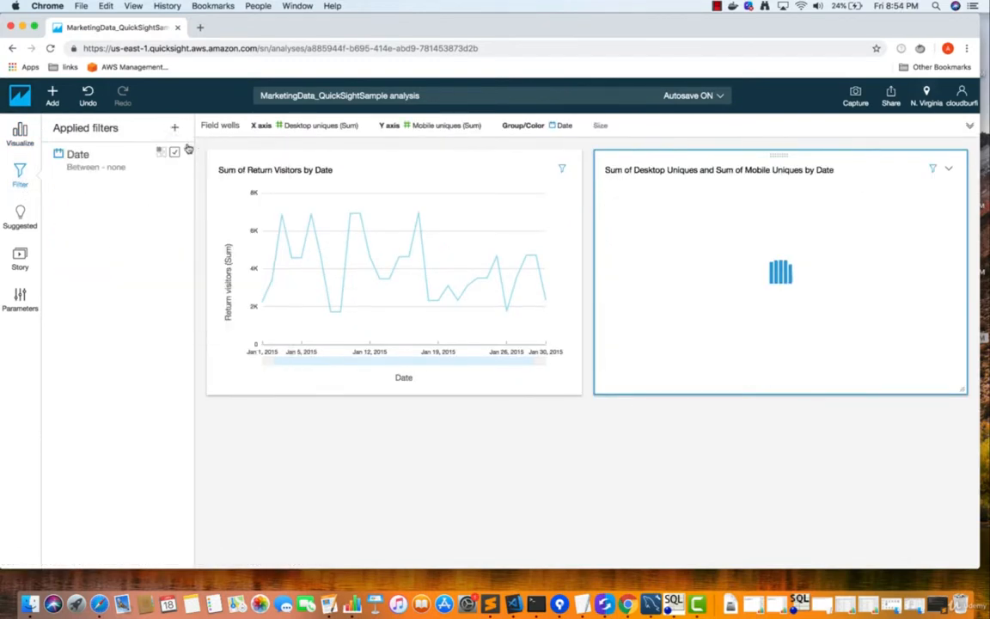
pyautogui.click(101, 167)
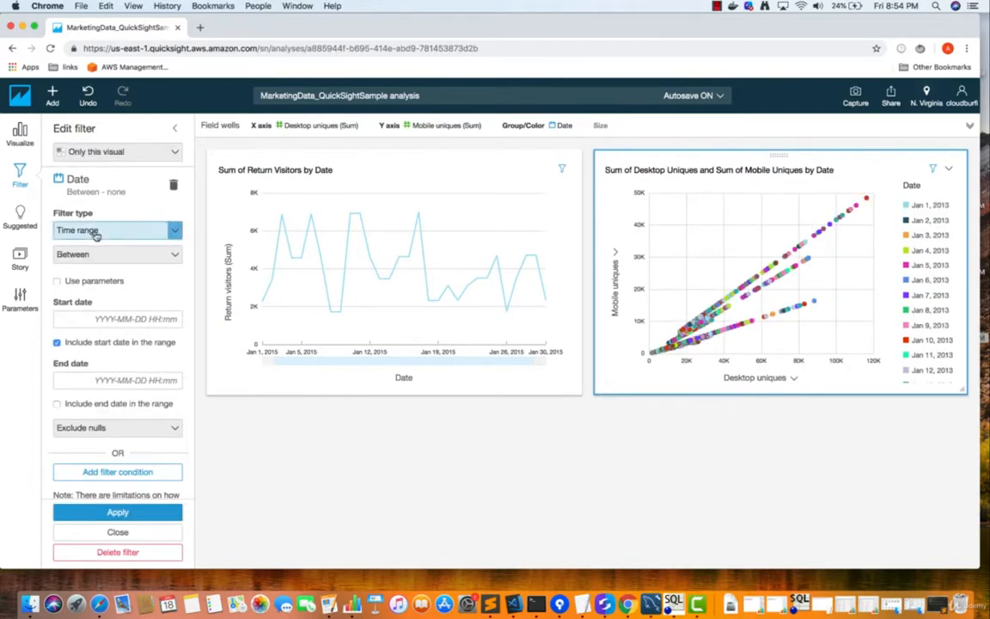
pyautogui.click(102, 318)
pyautogui.click(155, 343)
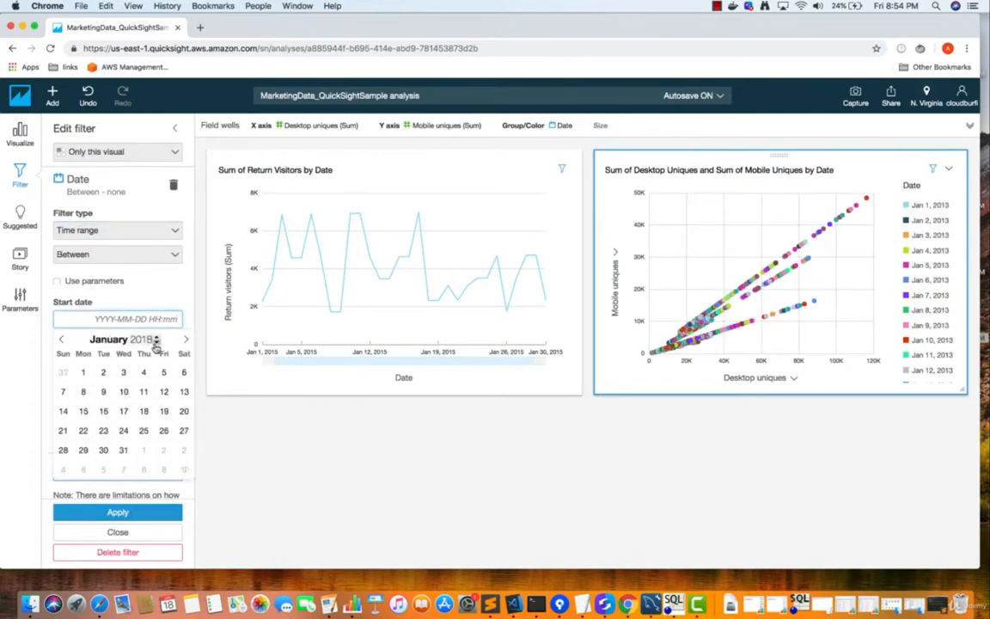
pyautogui.click(155, 343)
pyautogui.click(155, 343)
pyautogui.click(156, 343)
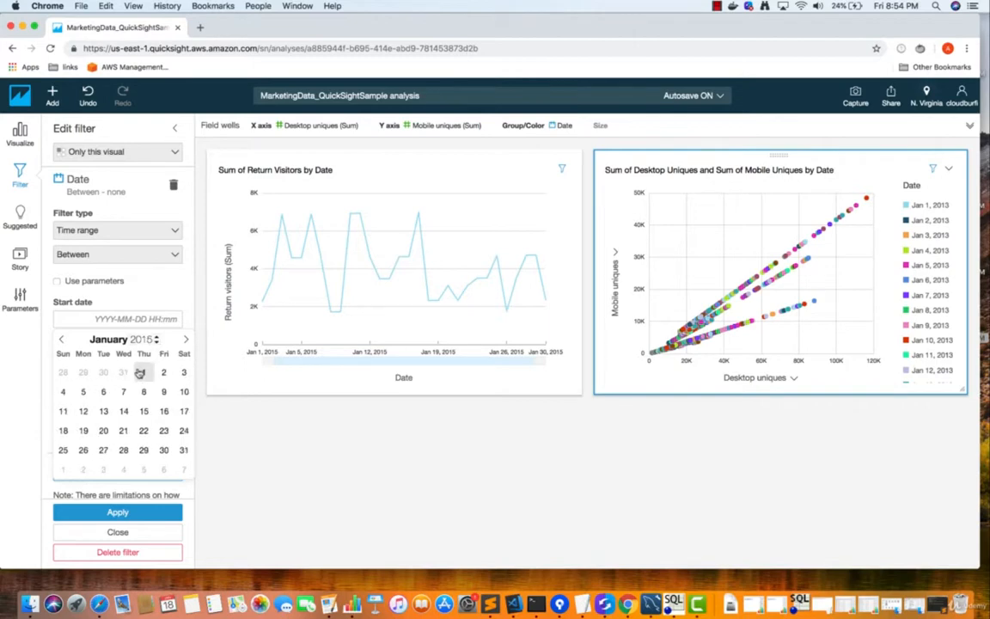
pyautogui.click(142, 371)
pyautogui.click(111, 292)
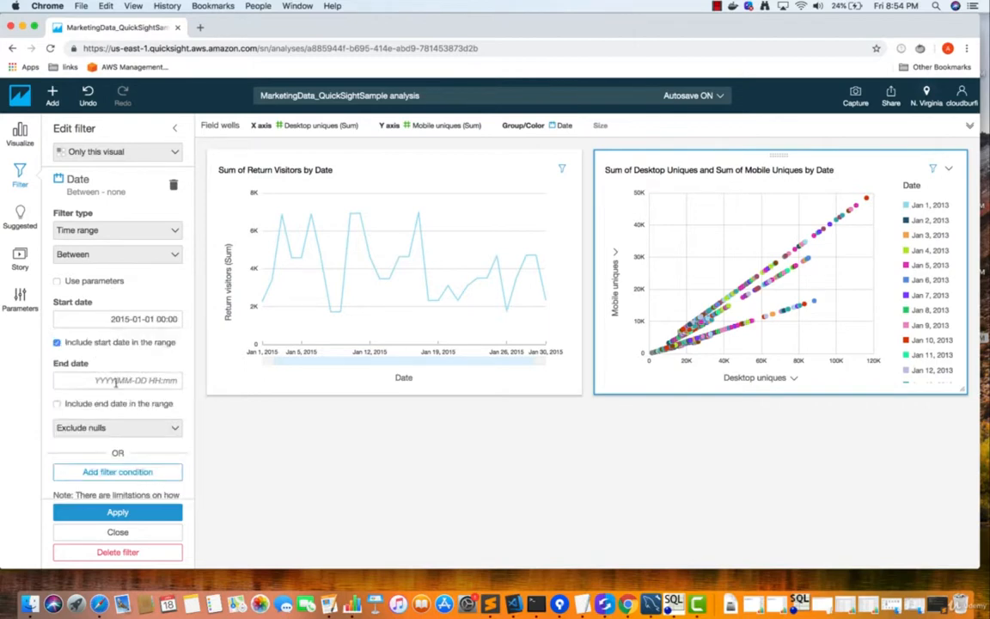
pyautogui.click(116, 381)
pyautogui.click(144, 512)
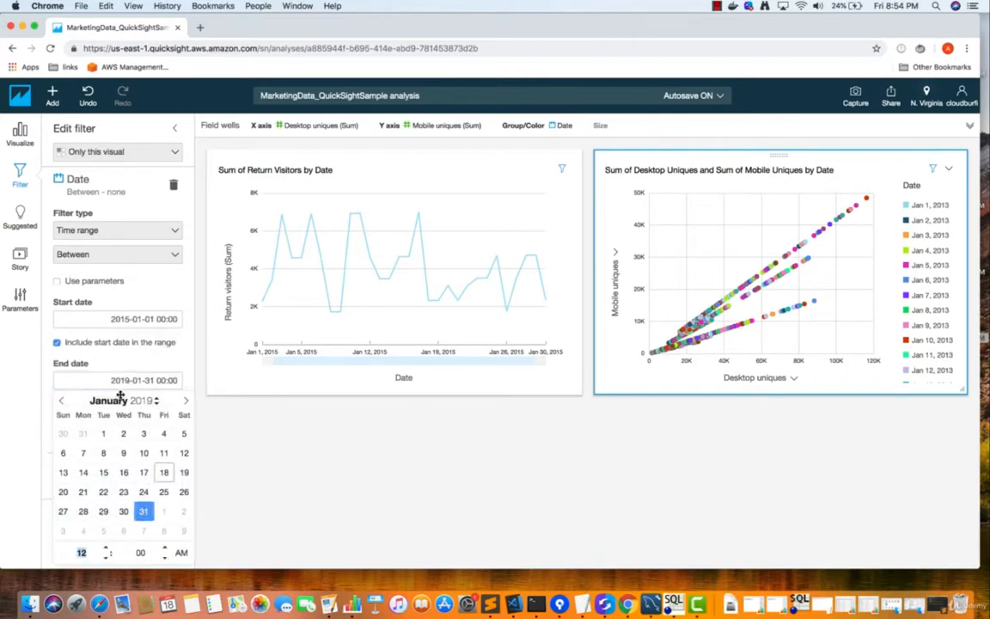
pyautogui.click(155, 403)
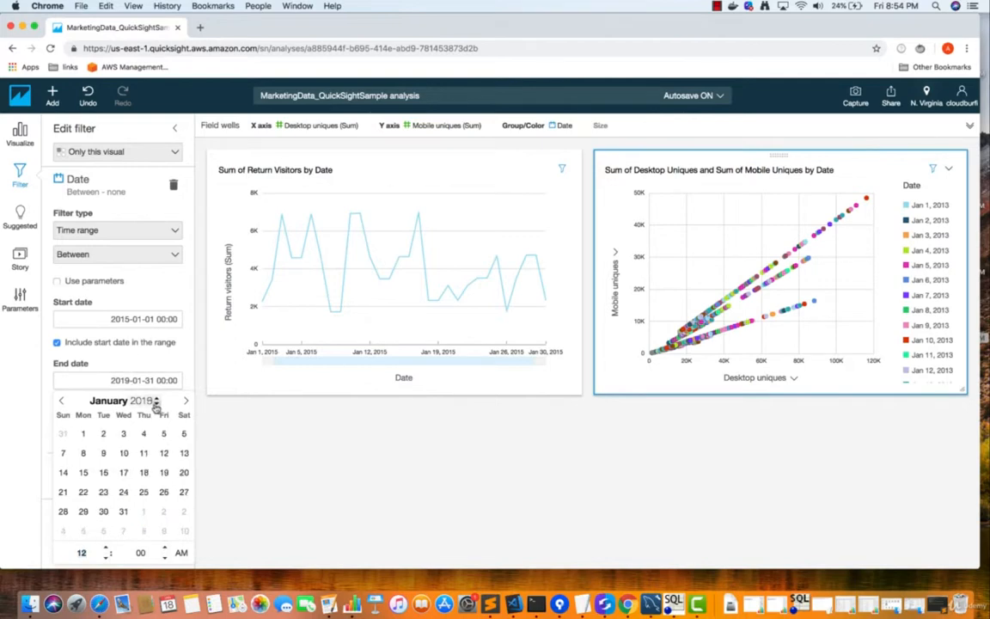
pyautogui.click(156, 404)
pyautogui.click(155, 403)
pyautogui.click(156, 403)
pyautogui.click(132, 362)
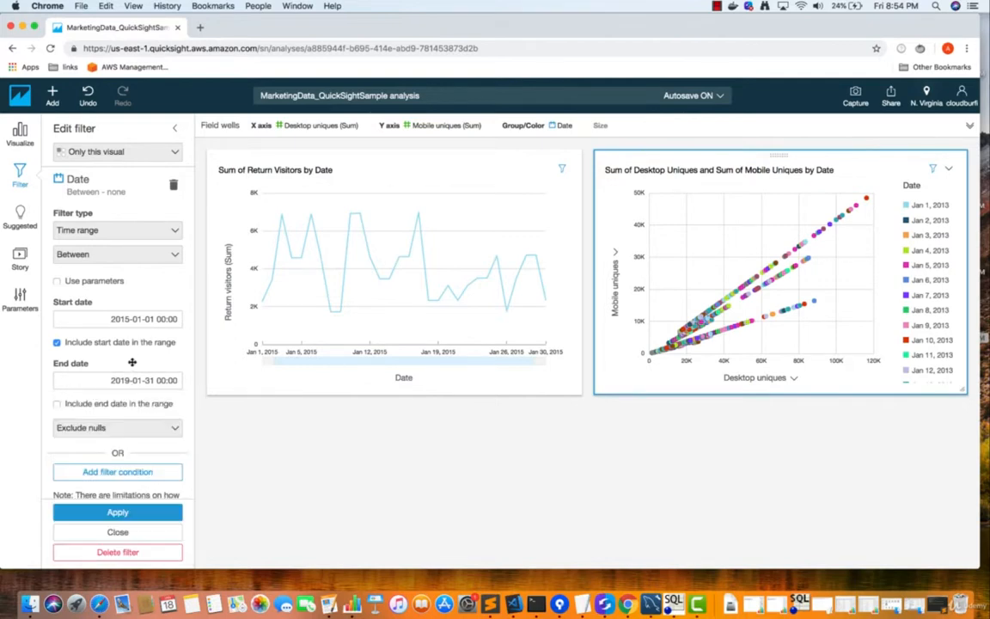
pyautogui.click(118, 511)
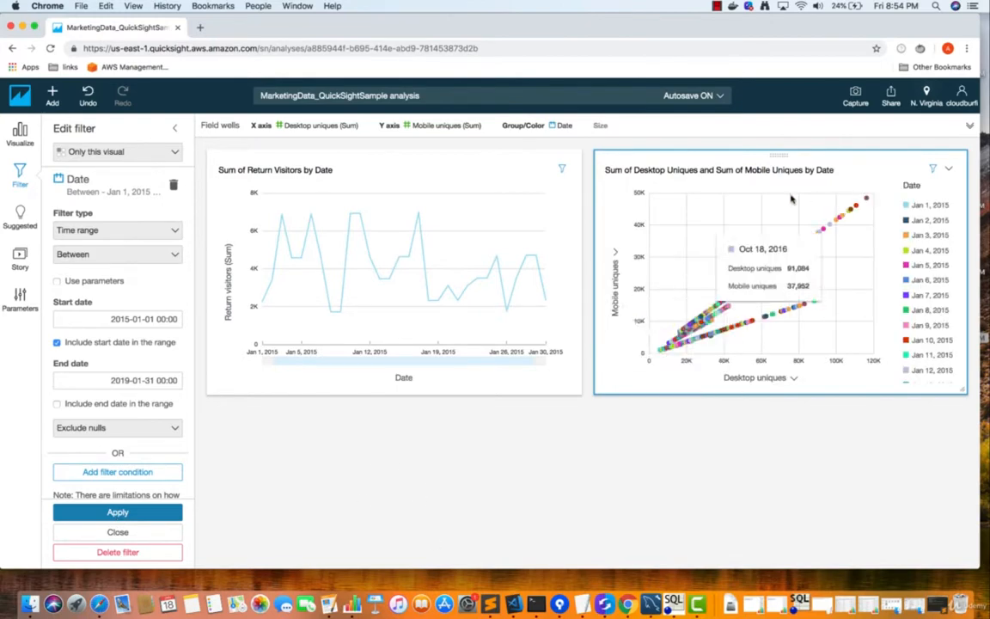
# Examine the filtered scatter plot's date legend and the distribution of its points
pyautogui.scroll(-10, 917, 292)
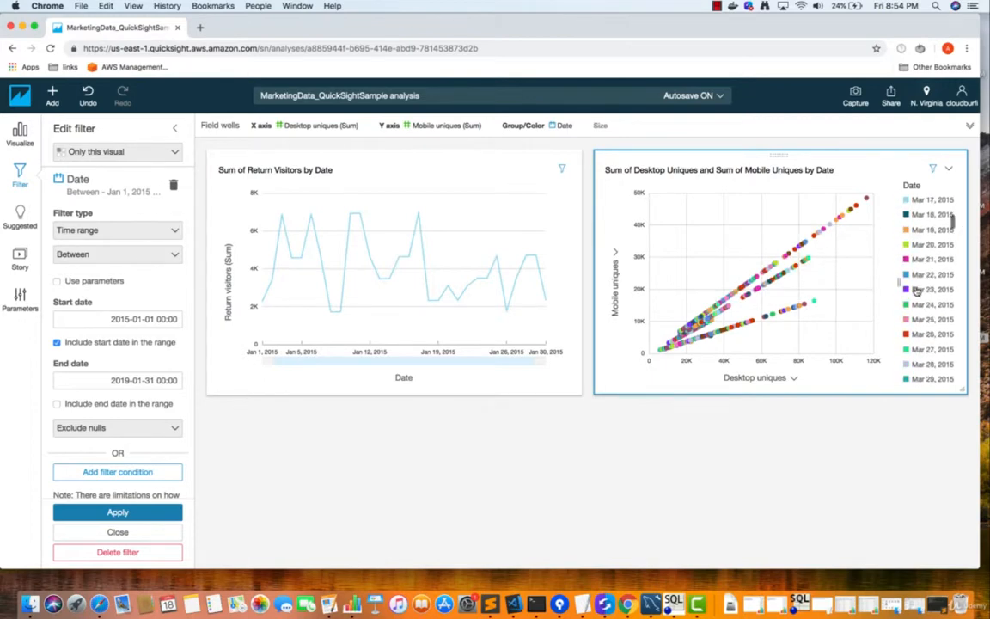
pyautogui.scroll(-15, 917, 291)
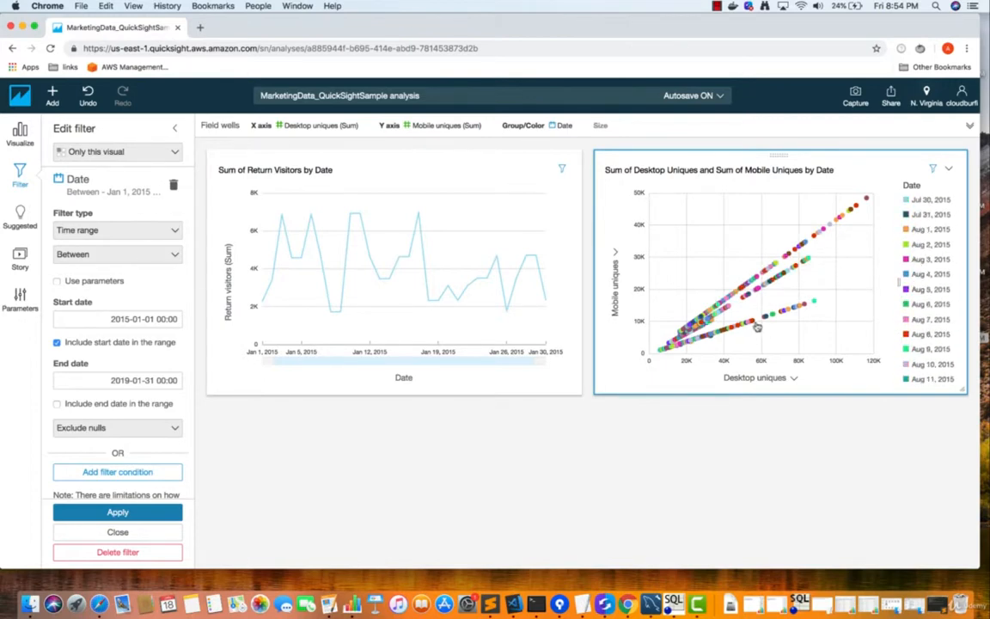
pyautogui.moveTo(750, 326)
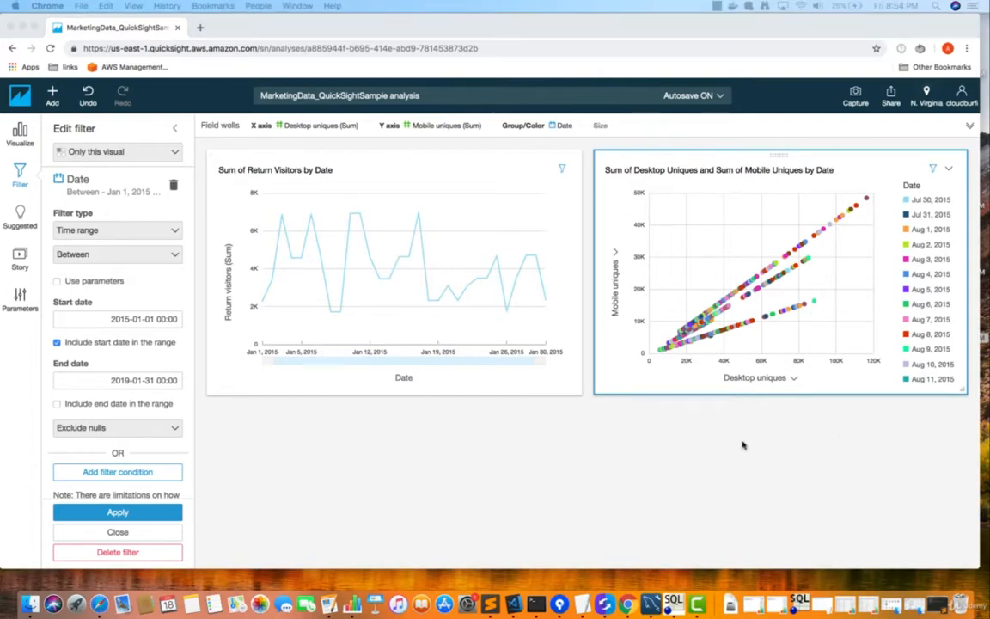
pyautogui.click(590, 503)
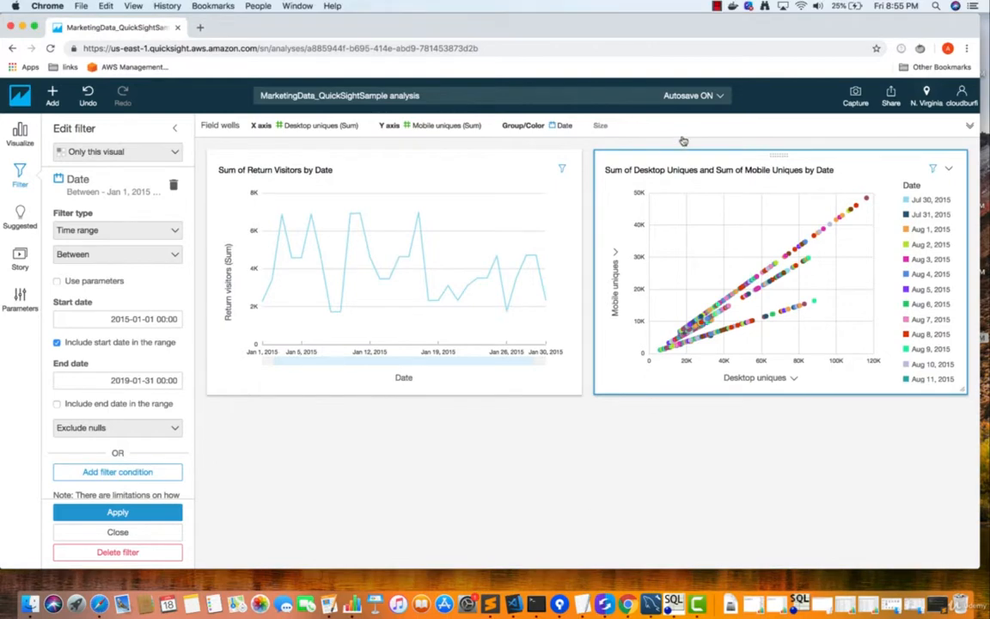